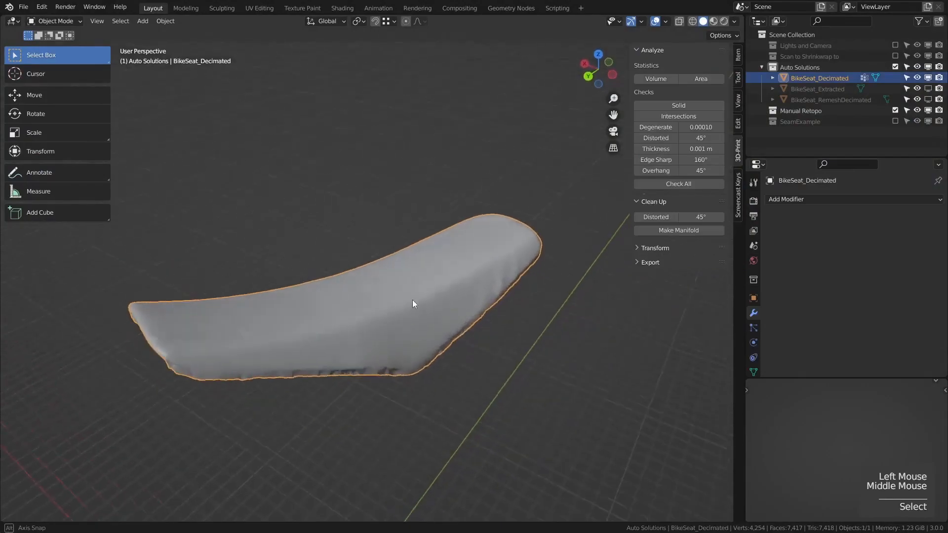
Exclude the Auto Solutions collection, enable the Scan to Shrinkwrap to collection, and select the motorcycle_midpoly_12mln_01 scan.
{"action": "left_click", "coordinate": [894, 67]}
{"action": "left_click", "coordinate": [791, 57]}
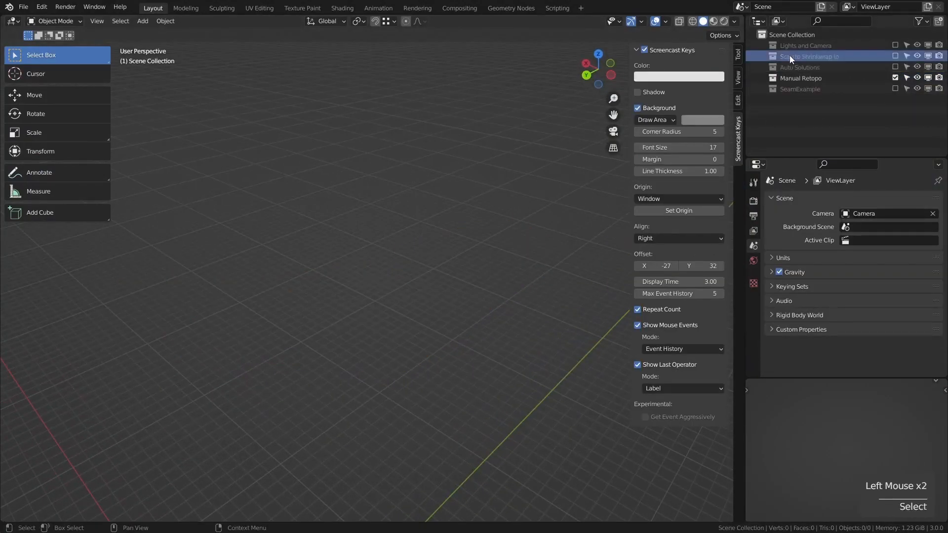
{"action": "left_click", "coordinate": [894, 56]}
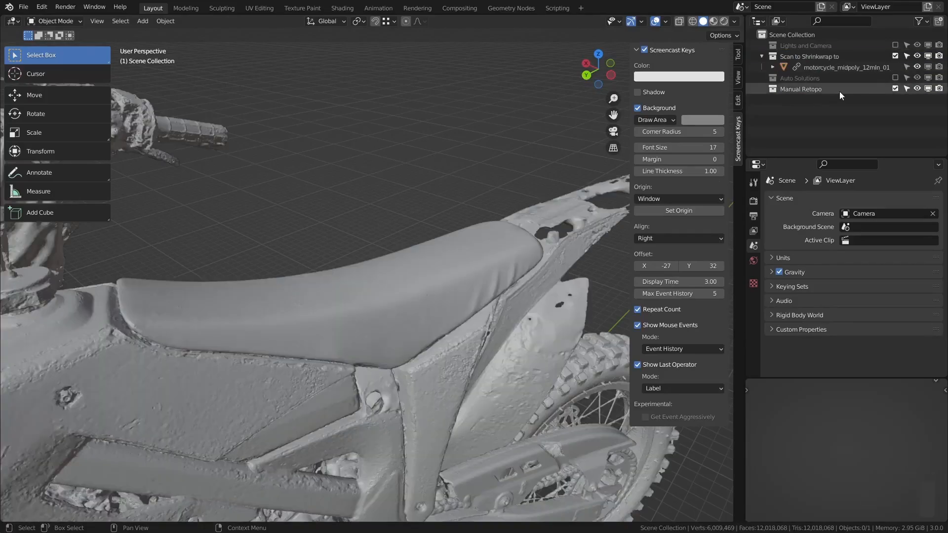
{"action": "left_click", "coordinate": [842, 66]}
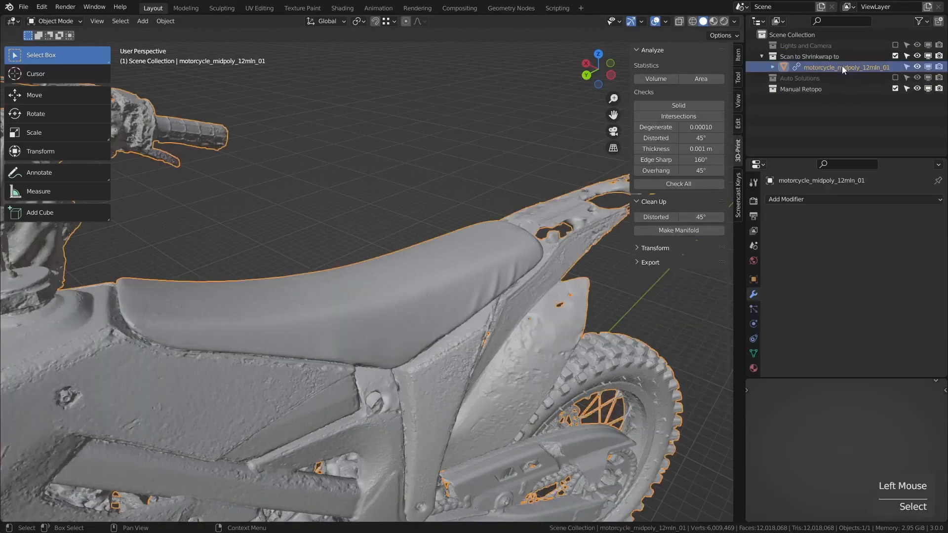
Make Manual Retopo the active collection and add a 2 m mesh plane to it.
{"action": "left_click", "coordinate": [809, 90]}
{"action": "middle_click_drag", "start_coordinate": [420, 345], "coordinate": [375, 328]}
{"action": "scroll", "coordinate": [321, 345], "scroll_direction": "down", "scroll_amount": 3}
{"action": "middle_click_drag", "start_coordinate": [322, 342], "coordinate": [388, 306], "text": "shift"}
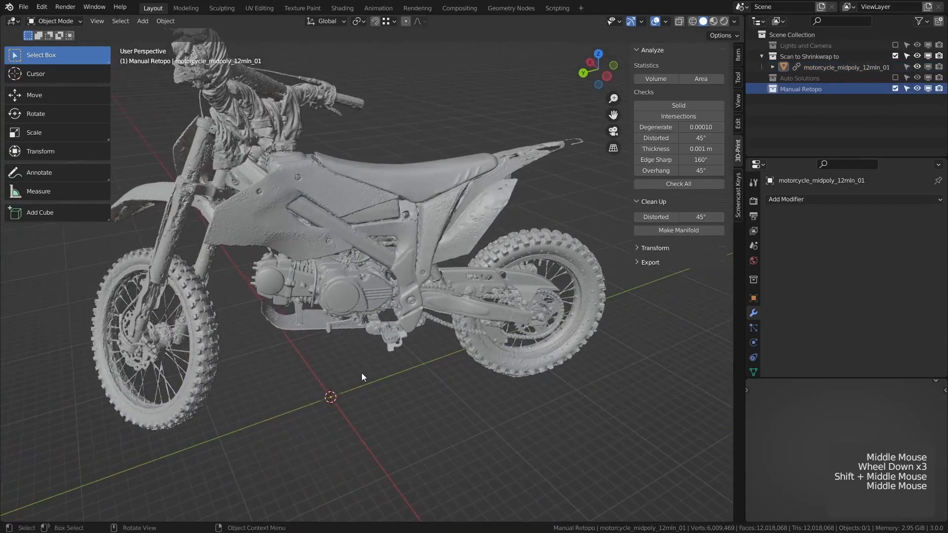
{"action": "key", "text": "shift+a"}
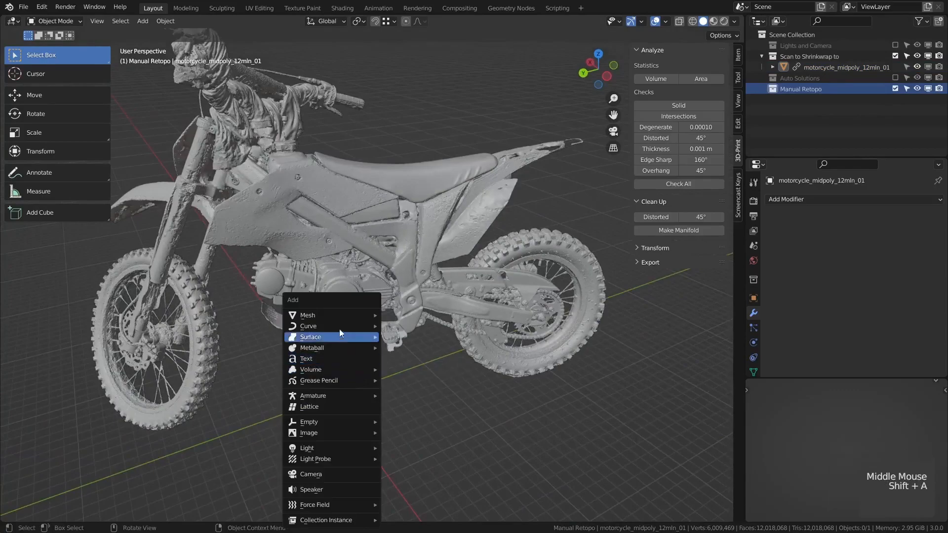
{"action": "mouse_move", "coordinate": [339, 315]}
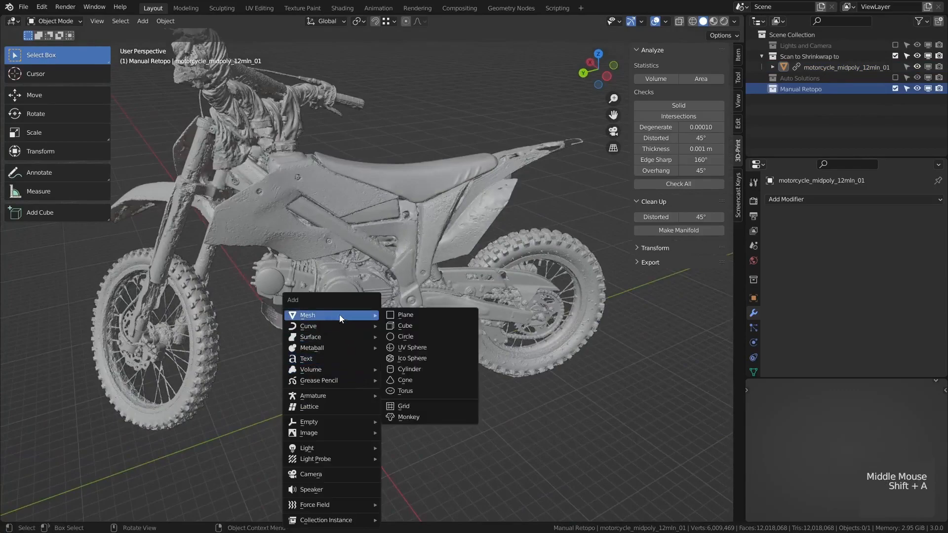
{"action": "left_click", "coordinate": [442, 313]}
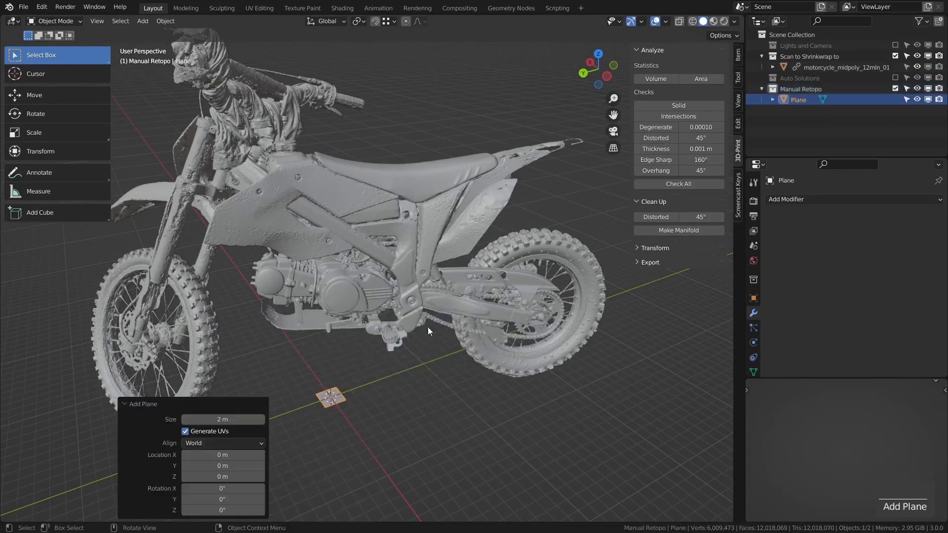
Enter Edit Mode on the plane and move it up near the motorcycle's seat, about 4.9 m in X, -12.7 m in Y and 20.2 m in Z.
{"action": "key", "text": "Tab"}
{"action": "key", "text": "g"}
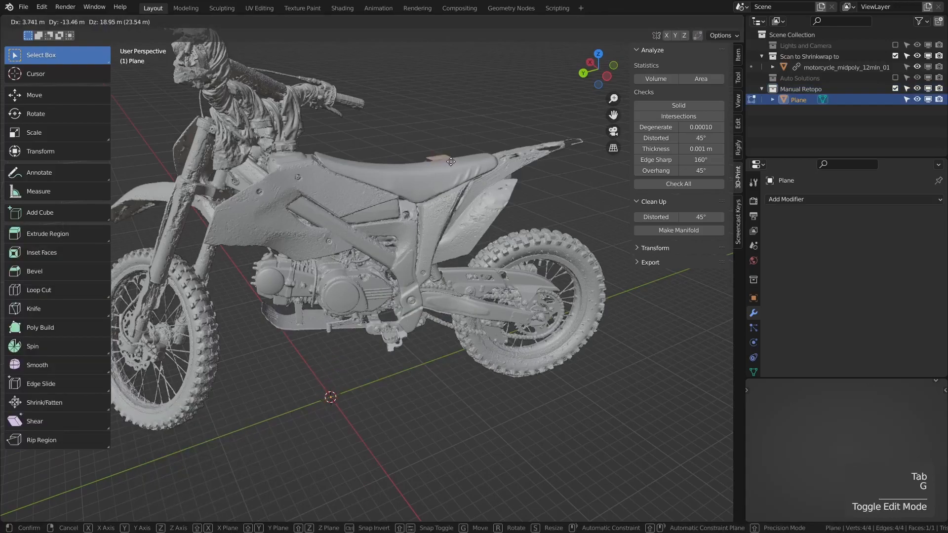
{"action": "left_click", "coordinate": [434, 189]}
Set the snapping target to Face and move the whole plane onto the side of the seat.
{"action": "middle_click_drag", "start_coordinate": [434, 188], "coordinate": [426, 235]}
{"action": "middle_click_drag", "start_coordinate": [426, 235], "coordinate": [456, 194], "text": "ctrl"}
{"action": "middle_click_drag", "start_coordinate": [457, 195], "coordinate": [464, 230], "text": "shift"}
{"action": "left_click", "coordinate": [393, 22]}
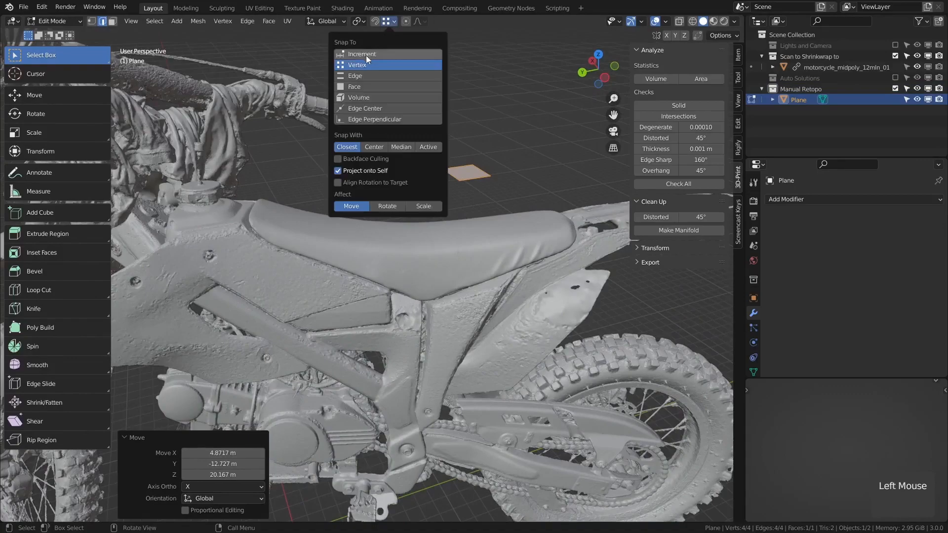
{"action": "left_click", "coordinate": [357, 88]}
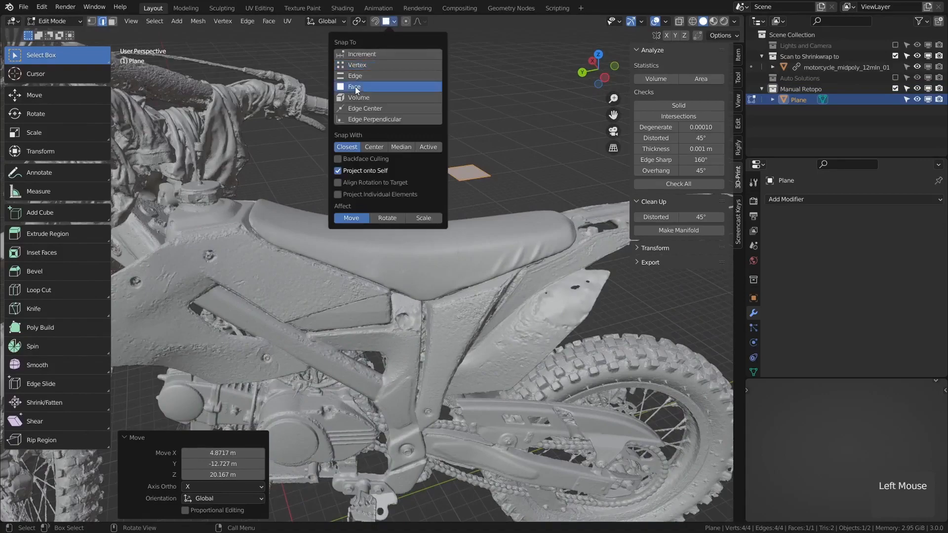
{"action": "key", "text": "g"}
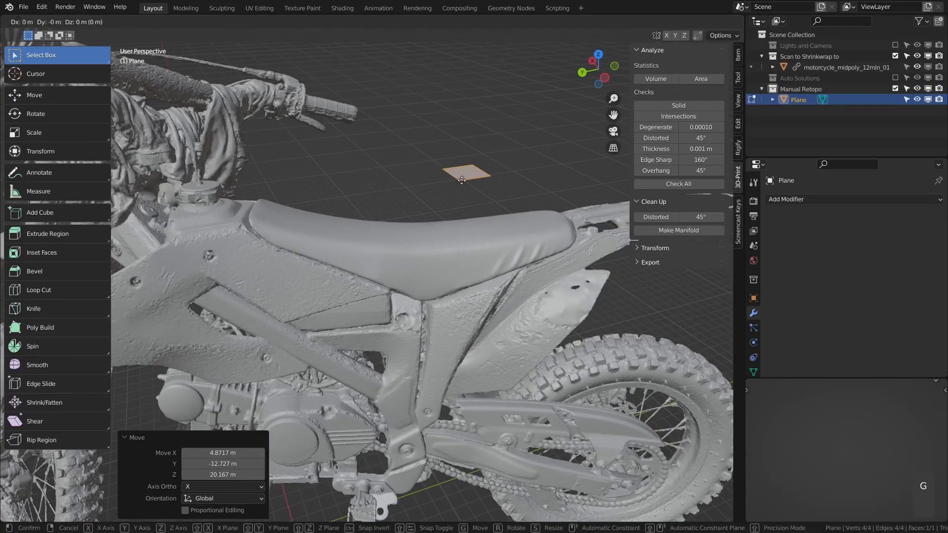
{"action": "left_click", "coordinate": [434, 267]}
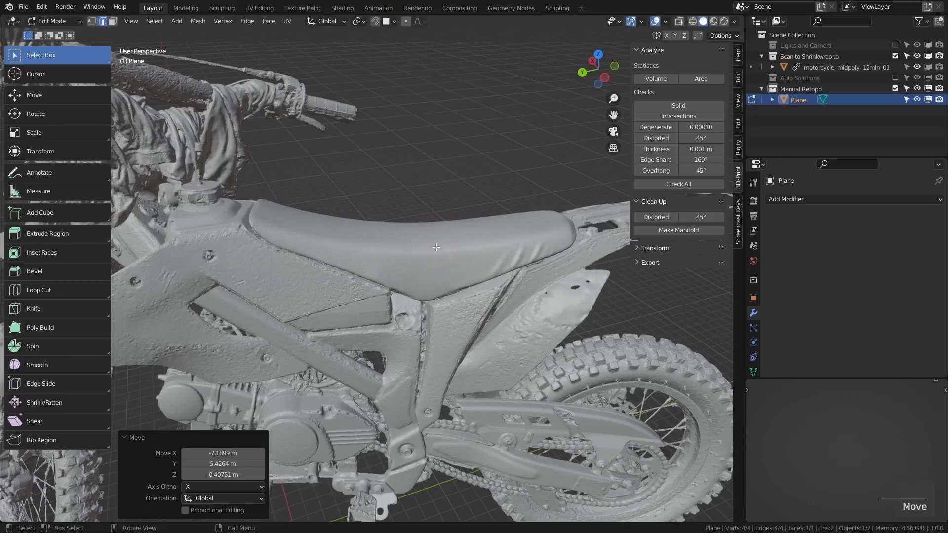
Frame the plane up close, raise it above the seat's upper edge, and snap it down onto the seat surface.
{"action": "key", "text": "grave"}
{"action": "left_click", "coordinate": [490, 274]}
{"action": "middle_click_drag", "start_coordinate": [449, 306], "coordinate": [407, 298]}
{"action": "scroll", "coordinate": [505, 301], "scroll_direction": "down", "scroll_amount": 3}
{"action": "key", "text": "g"}
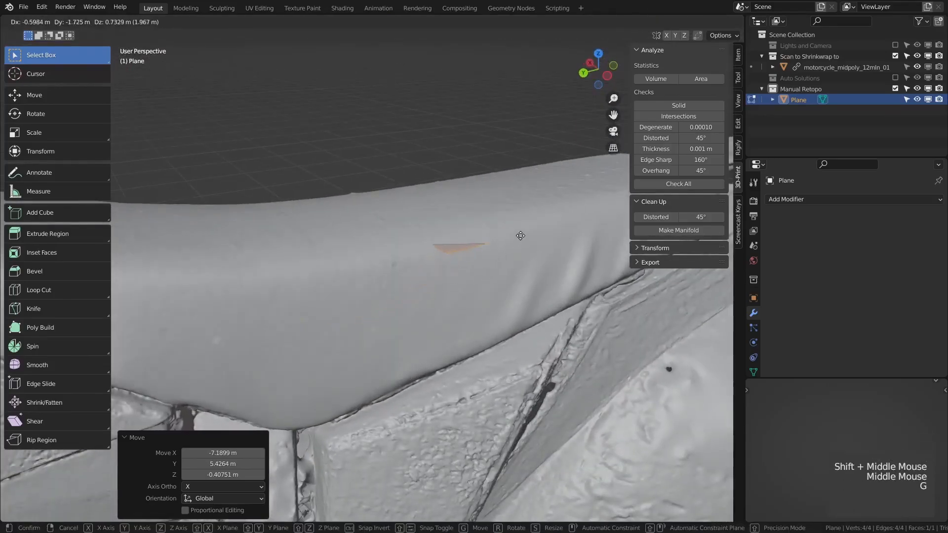
{"action": "left_click", "coordinate": [501, 188]}
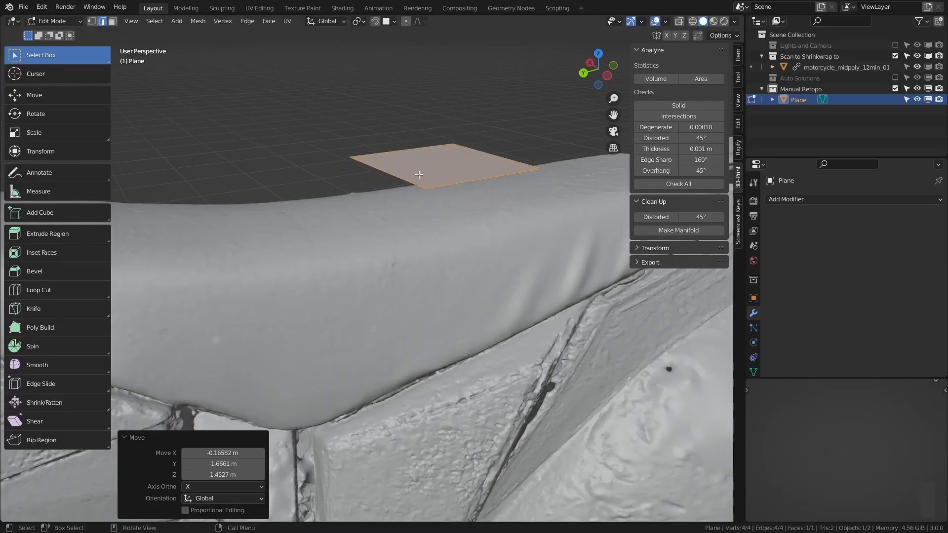
{"action": "key", "text": "g"}
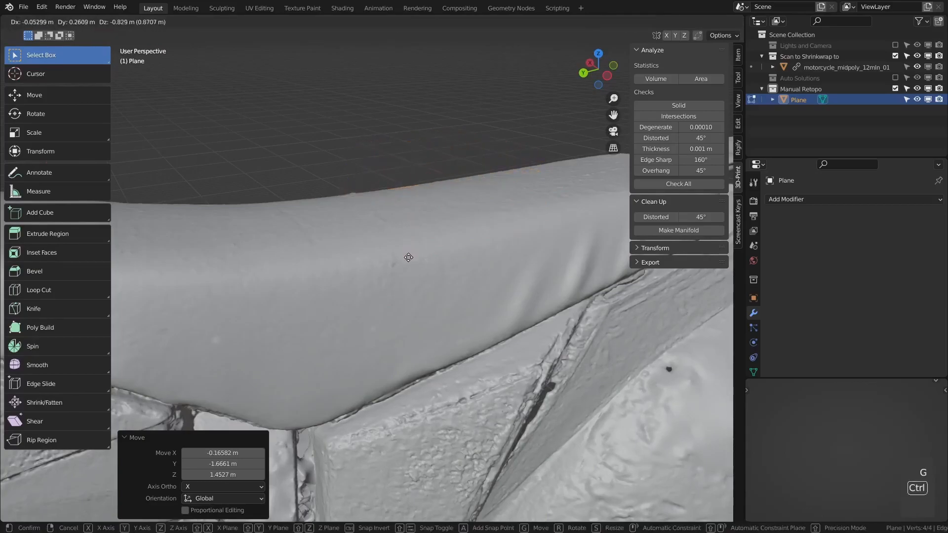
{"action": "left_click", "coordinate": [416, 261]}
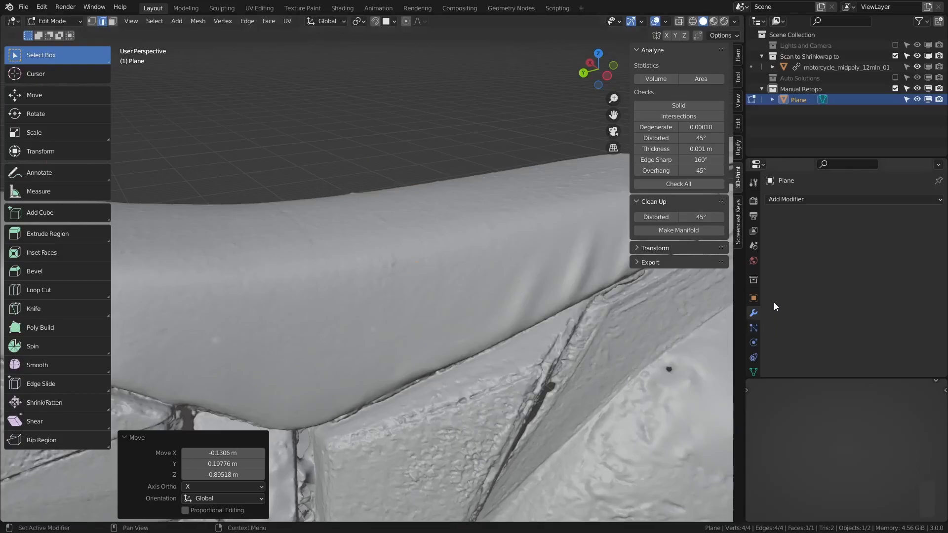
Enable In Front in the plane's viewport display settings.
{"action": "left_click", "coordinate": [754, 299]}
{"action": "scroll", "coordinate": [780, 311], "scroll_direction": "down", "scroll_amount": 4}
{"action": "middle_click_drag", "start_coordinate": [786, 327], "coordinate": [789, 269]}
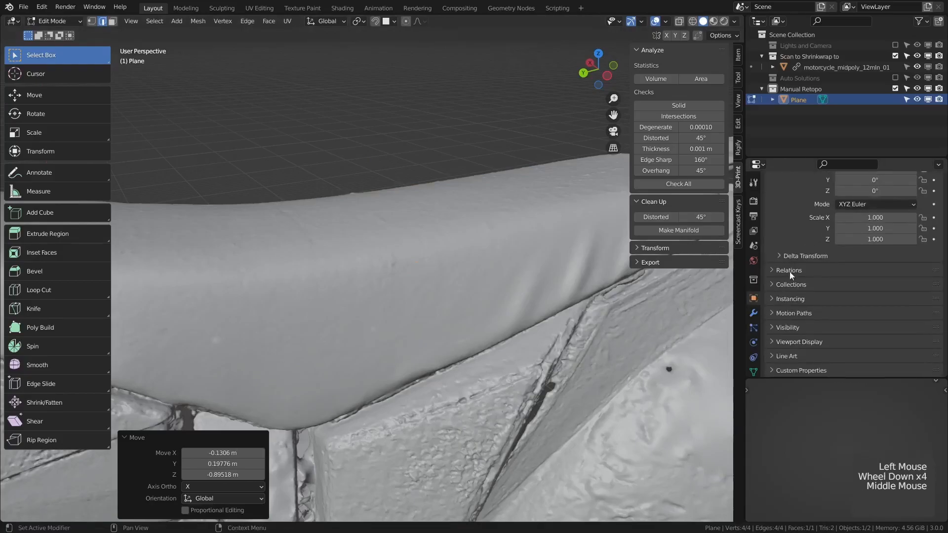
{"action": "left_click", "coordinate": [790, 326]}
{"action": "middle_click_drag", "start_coordinate": [790, 326], "coordinate": [789, 224]}
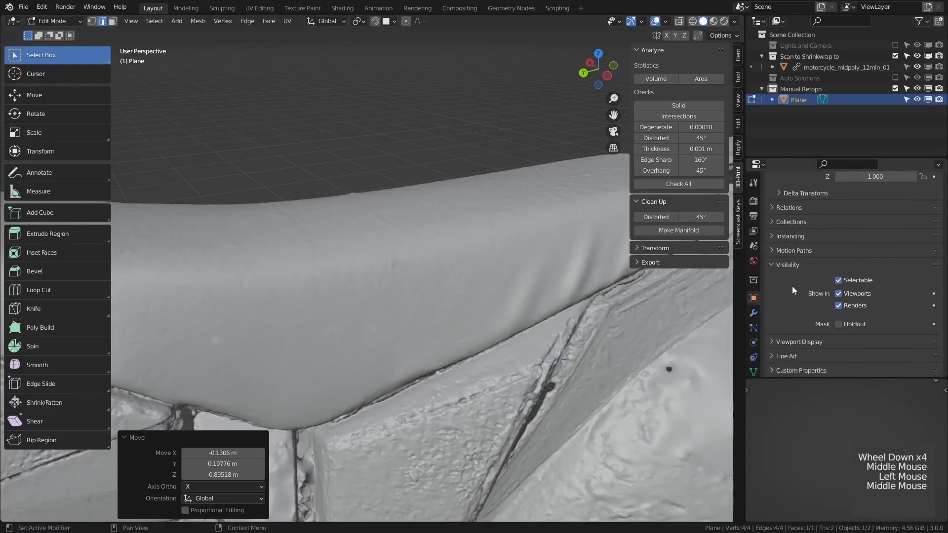
{"action": "left_click", "coordinate": [790, 343]}
{"action": "middle_click_drag", "start_coordinate": [790, 342], "coordinate": [787, 236]}
{"action": "middle_click_drag", "start_coordinate": [842, 332], "coordinate": [844, 315]}
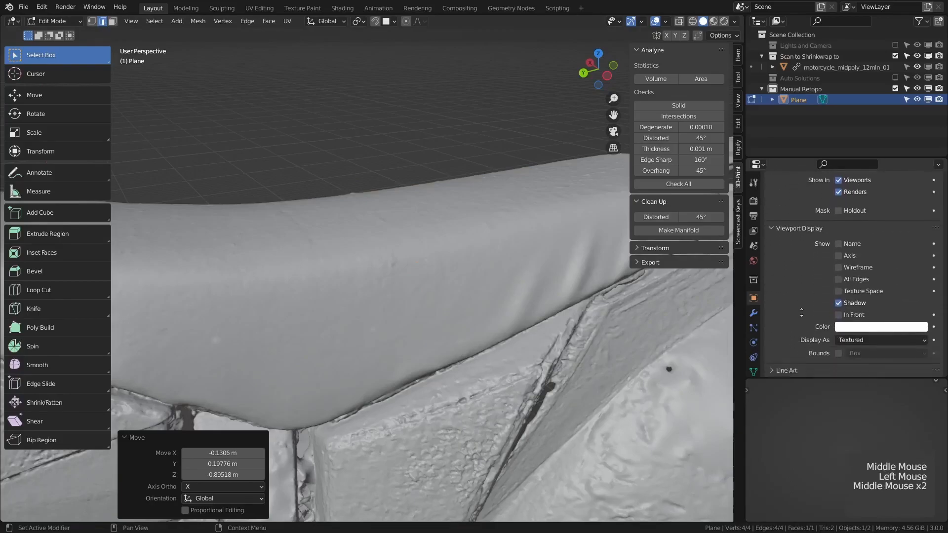
{"action": "left_click", "coordinate": [838, 309]}
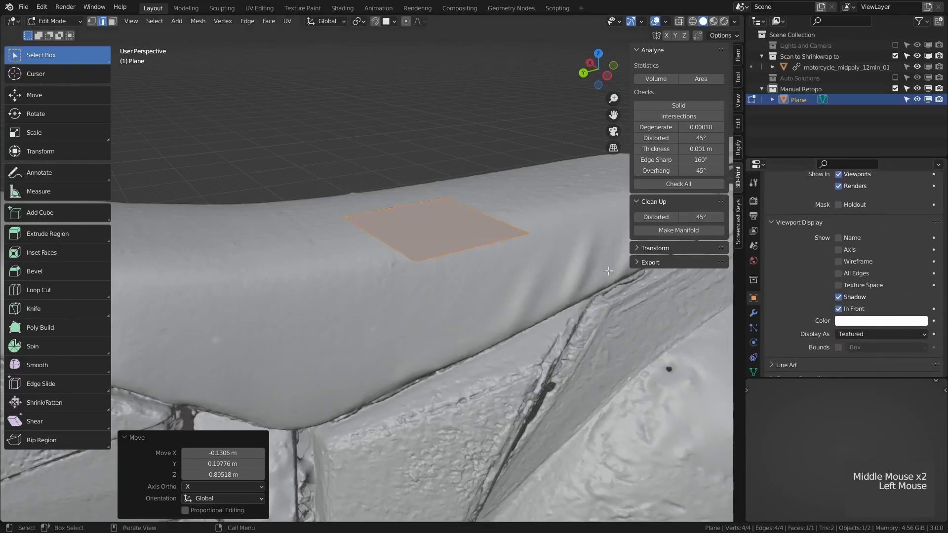
Move the plane further down the seat's side with snapping, about -0.15 m in X, 0.27 m in Y and -0.49 m in Z.
{"action": "middle_click_drag", "start_coordinate": [437, 257], "coordinate": [416, 262]}
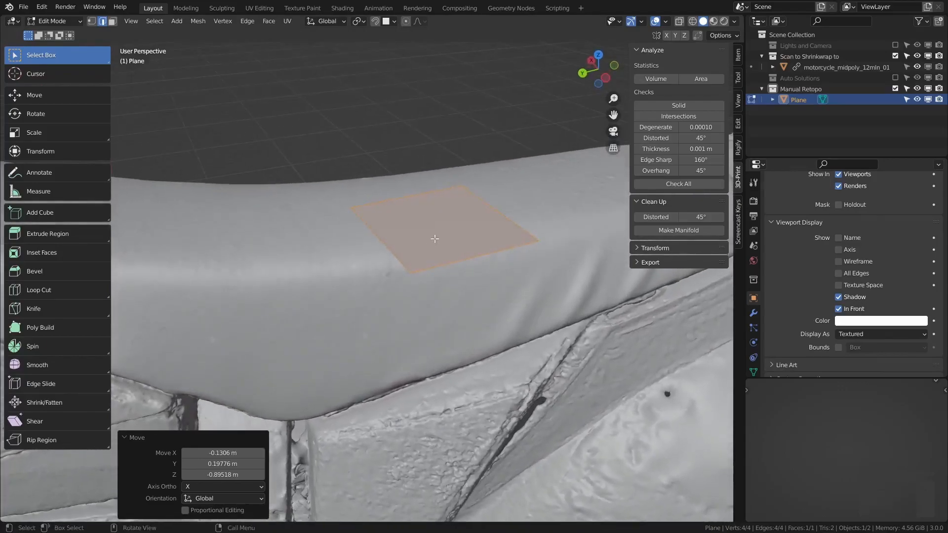
{"action": "key", "text": "g"}
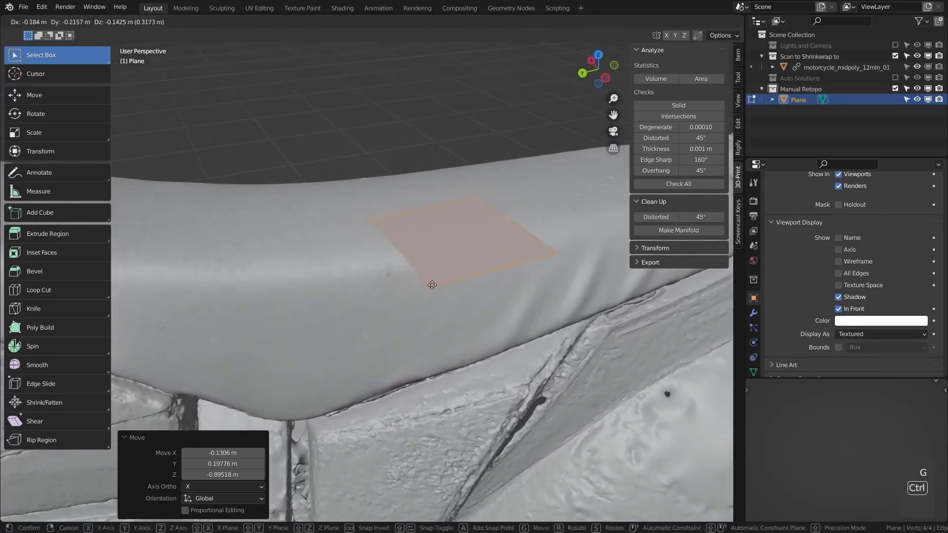
{"action": "left_click", "coordinate": [396, 315]}
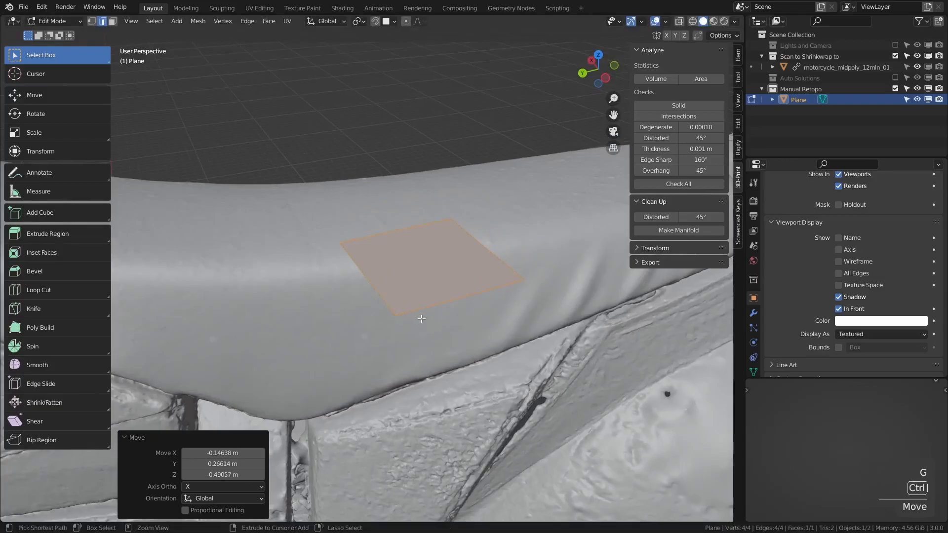
Turn on Project Individual Elements for face snapping and move the plane on the seat's side.
{"action": "mouse_move", "coordinate": [443, 316]}
{"action": "middle_mouse_down"}
{"action": "mouse_move", "coordinate": [521, 269]}
{"action": "mouse_move", "coordinate": [434, 316]}
{"action": "middle_mouse_up"}
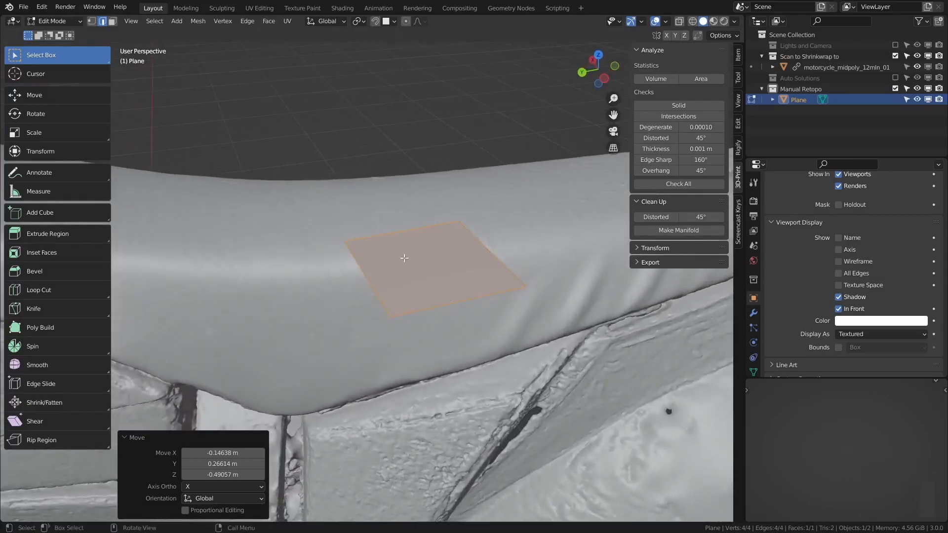
{"action": "left_click", "coordinate": [390, 21]}
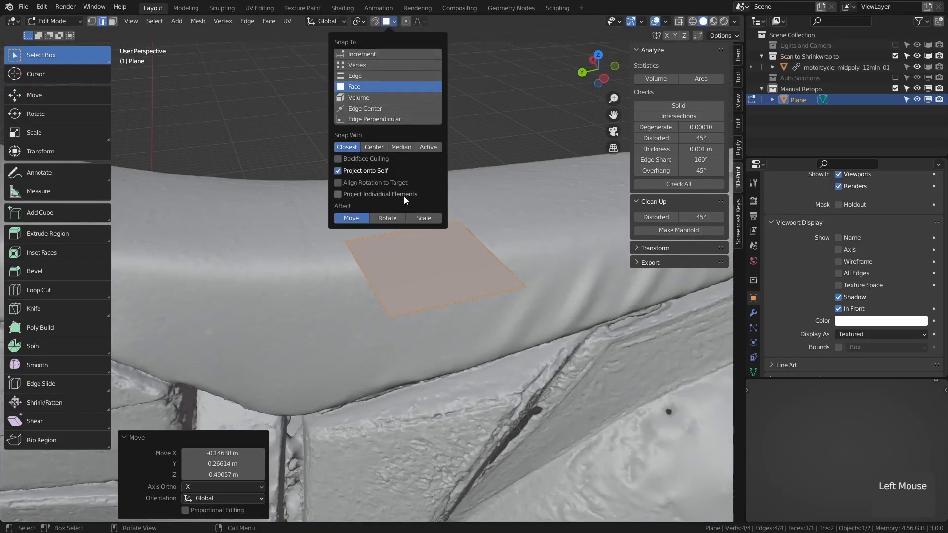
{"action": "left_click", "coordinate": [338, 194]}
{"action": "middle_click_drag", "start_coordinate": [410, 273], "coordinate": [359, 311]}
{"action": "key", "text": "g"}
{"action": "left_click", "coordinate": [424, 262]}
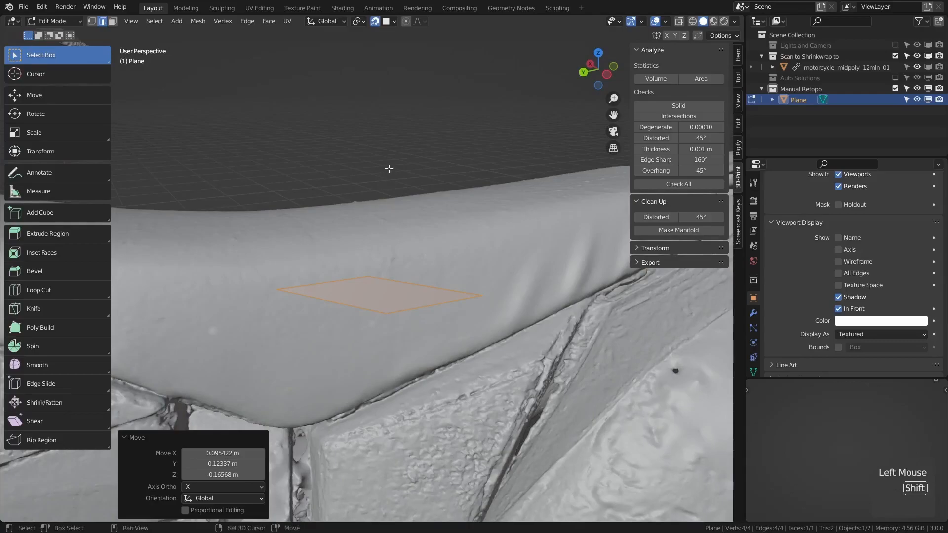
Toggle snapping off and on again, and reposition the plane twice on the seat's side.
{"action": "key", "text": "shift+Tab"}
{"action": "key", "text": "shift+Tab"}
{"action": "middle_click_drag", "start_coordinate": [388, 267], "coordinate": [380, 346]}
{"action": "key", "text": "g"}
{"action": "left_click", "coordinate": [395, 310]}
{"action": "key", "text": "g"}
{"action": "left_click", "coordinate": [386, 240]}
Rotate the plane by about -49.6° in the view so it tilts along the seat's side.
{"action": "middle_click_drag", "start_coordinate": [386, 240], "coordinate": [410, 246]}
{"action": "key", "text": "r"}
{"action": "left_click", "coordinate": [462, 267]}
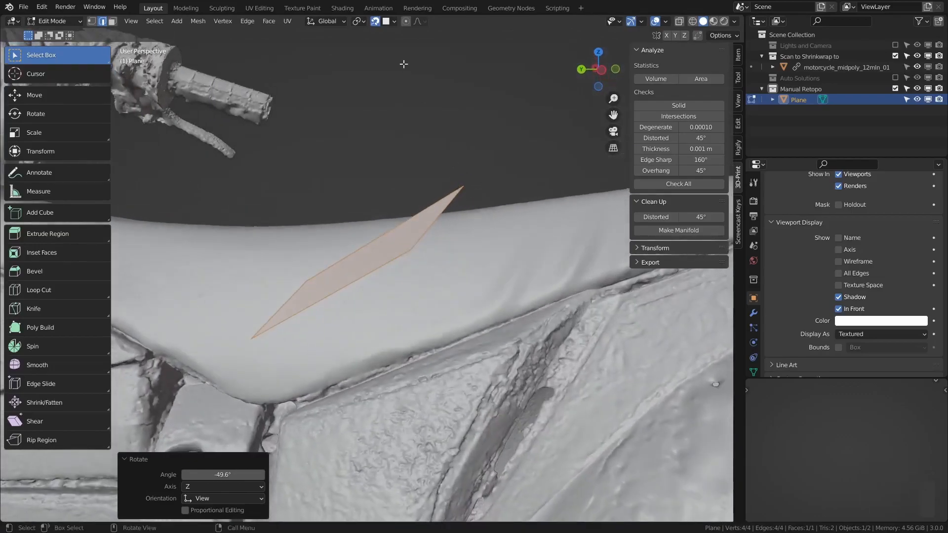
Make snapping also affect Rotate and Scale, and rotate the plane against the seat, the last turn by about -49.9°.
{"action": "left_click", "coordinate": [389, 22]}
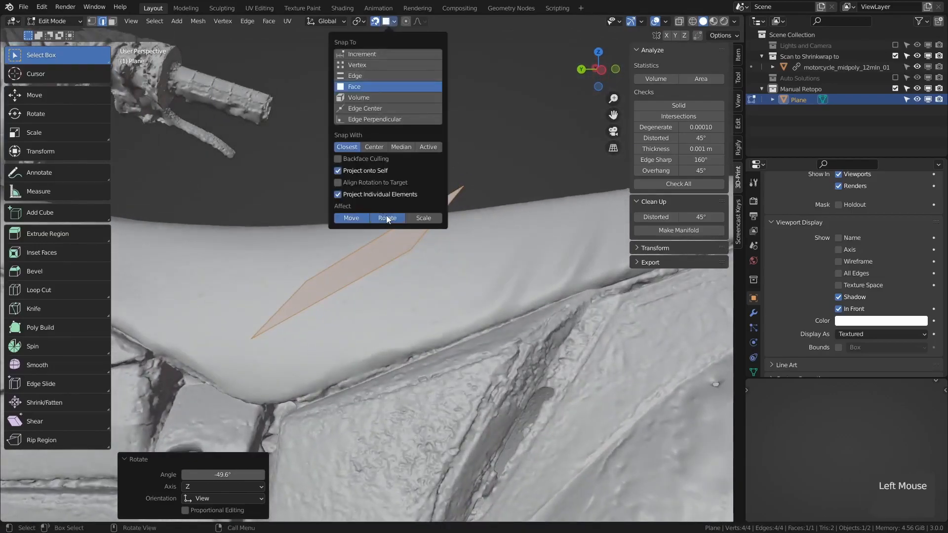
{"action": "middle_click_drag", "start_coordinate": [415, 265], "coordinate": [466, 233]}
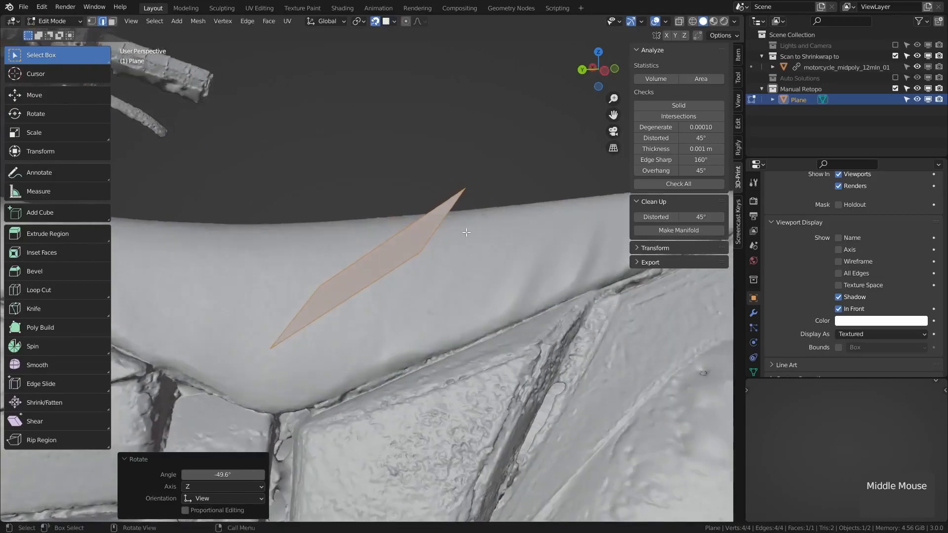
{"action": "key", "text": "r"}
{"action": "left_click", "coordinate": [484, 298]}
{"action": "middle_click_drag", "start_coordinate": [484, 298], "coordinate": [388, 123]}
{"action": "key", "text": "r"}
{"action": "left_click", "coordinate": [450, 294]}
{"action": "left_click", "coordinate": [390, 22]}
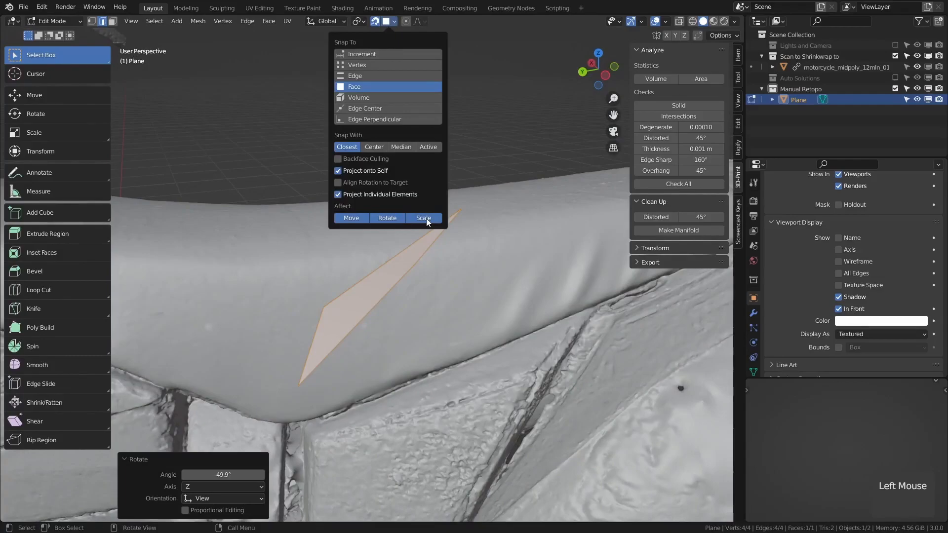
In vertex selection mode, move three of the plane's corner vertices one by one over the seat's side to form an upright quad.
{"action": "middle_click_drag", "start_coordinate": [417, 305], "coordinate": [397, 315]}
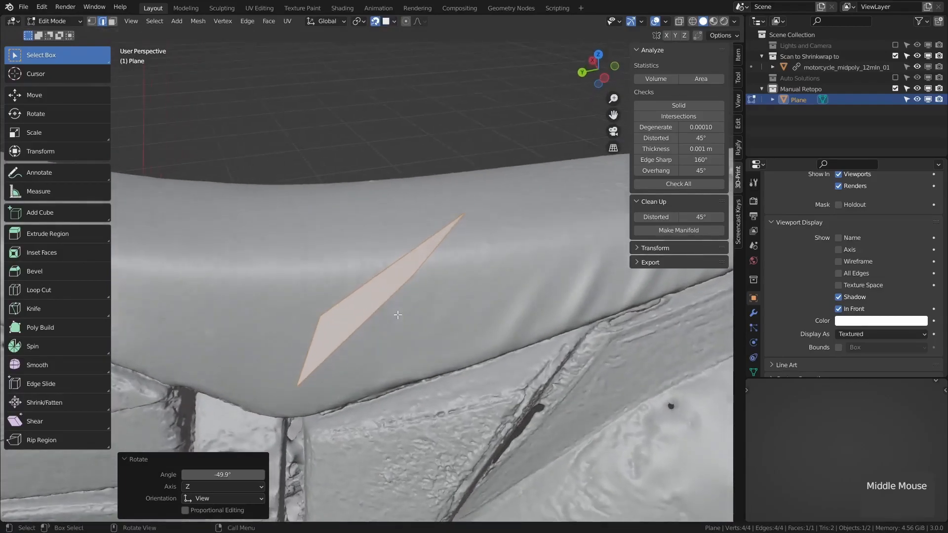
{"action": "left_click", "coordinate": [321, 317]}
{"action": "key", "text": "g"}
{"action": "left_click", "coordinate": [415, 276]}
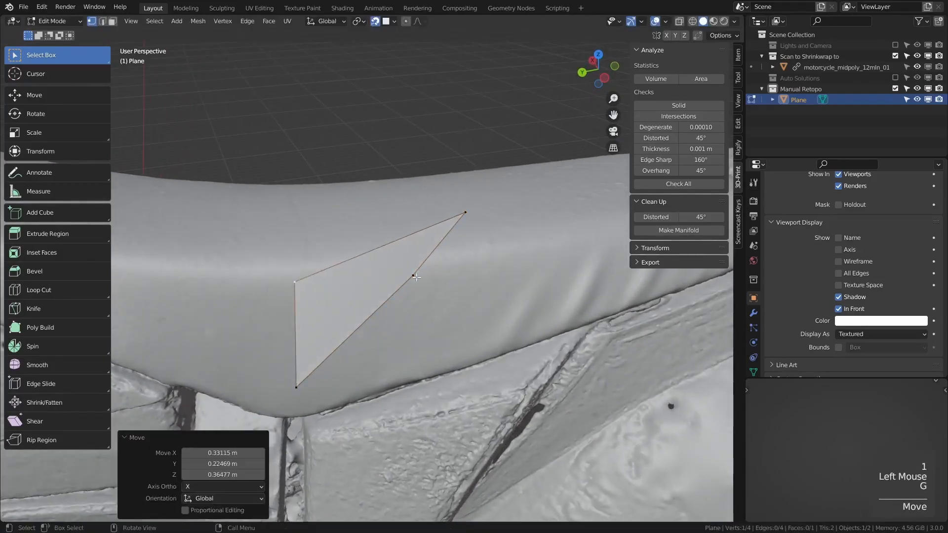
{"action": "left_click", "coordinate": [416, 277]}
{"action": "key", "text": "g"}
{"action": "left_click", "coordinate": [408, 356]}
{"action": "left_click", "coordinate": [465, 212]}
{"action": "key", "text": "g"}
{"action": "left_click", "coordinate": [405, 276]}
{"action": "middle_click_drag", "start_coordinate": [368, 333], "coordinate": [360, 314]}
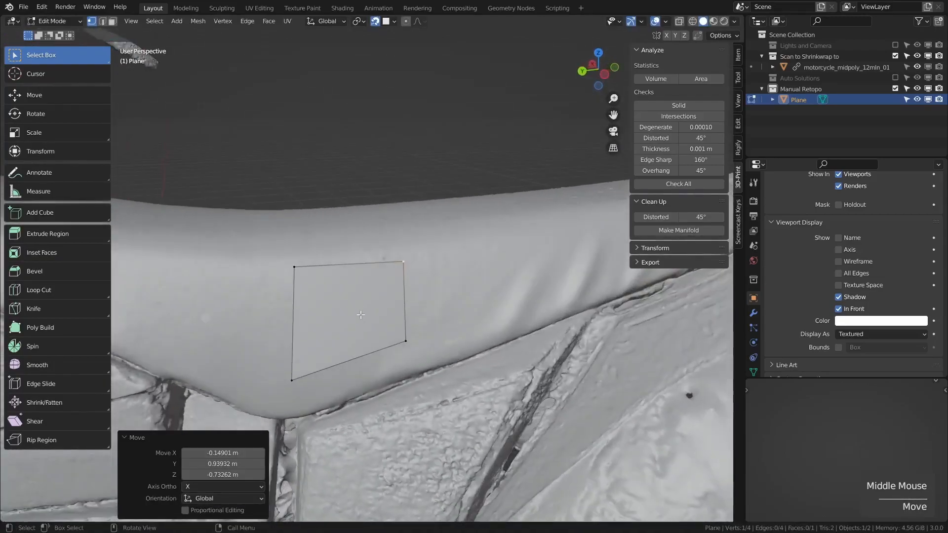
Switch to the Tweak selection tool and shift all four quad corners toward the front of the seat.
{"action": "left_click", "coordinate": [56, 54]}
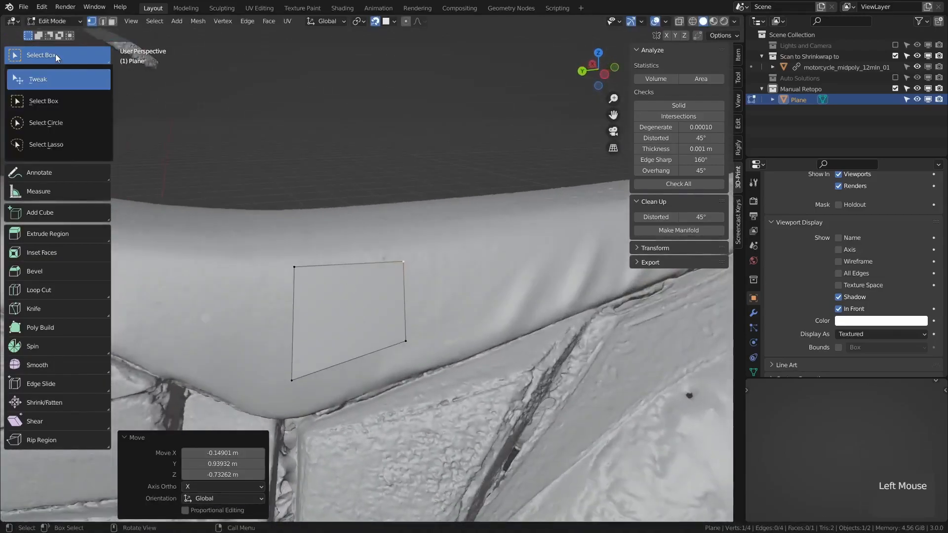
{"action": "left_click", "coordinate": [43, 82]}
{"action": "left_click_drag", "start_coordinate": [298, 270], "coordinate": [243, 266]}
{"action": "left_click_drag", "start_coordinate": [409, 262], "coordinate": [339, 267]}
{"action": "left_click_drag", "start_coordinate": [403, 337], "coordinate": [340, 351]}
{"action": "left_click_drag", "start_coordinate": [292, 380], "coordinate": [255, 355]}
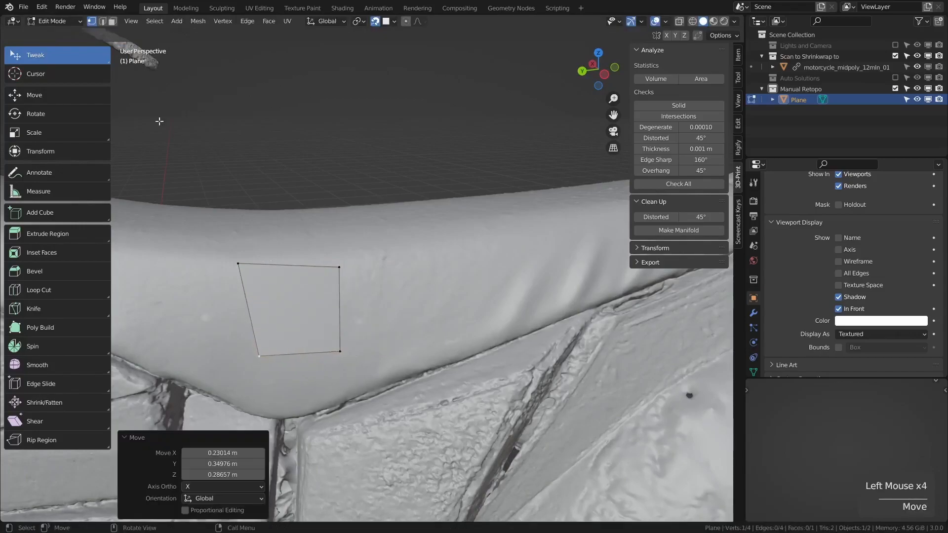
Switch to the Select Box tool and add a Shrinkwrap modifier to the plane with motorcycle_midpoly_12mln_01 as its target.
{"action": "left_click_drag", "start_coordinate": [51, 55], "coordinate": [52, 74]}
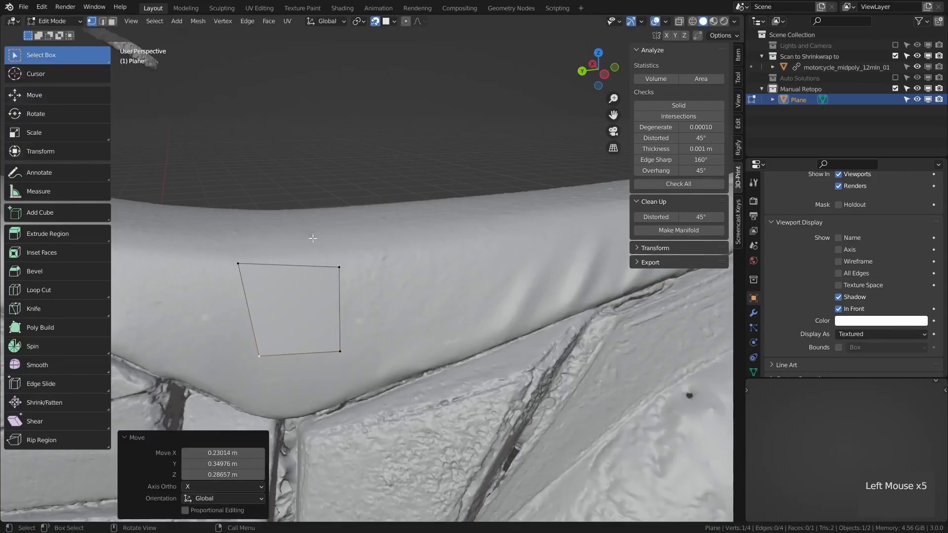
{"action": "middle_click_drag", "start_coordinate": [332, 248], "coordinate": [390, 237]}
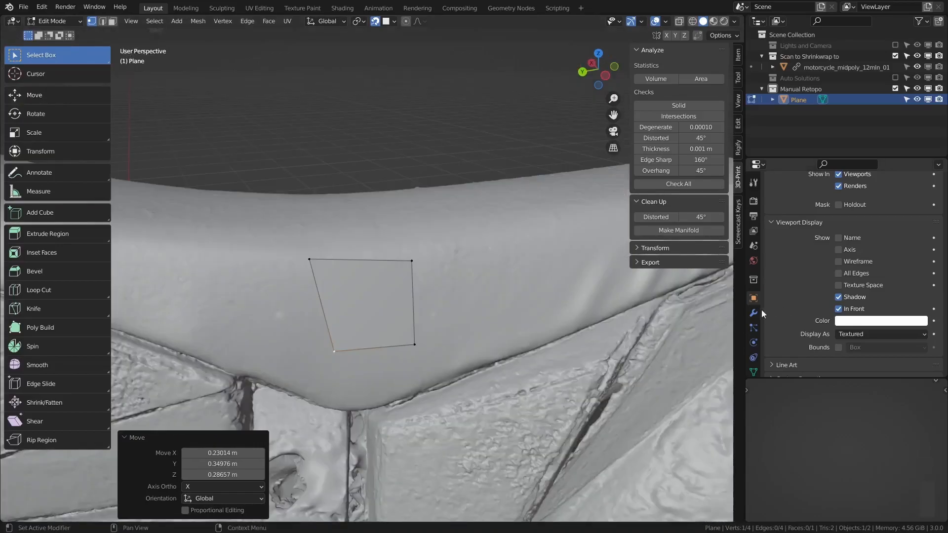
{"action": "left_click", "coordinate": [753, 313]}
{"action": "left_click", "coordinate": [813, 199]}
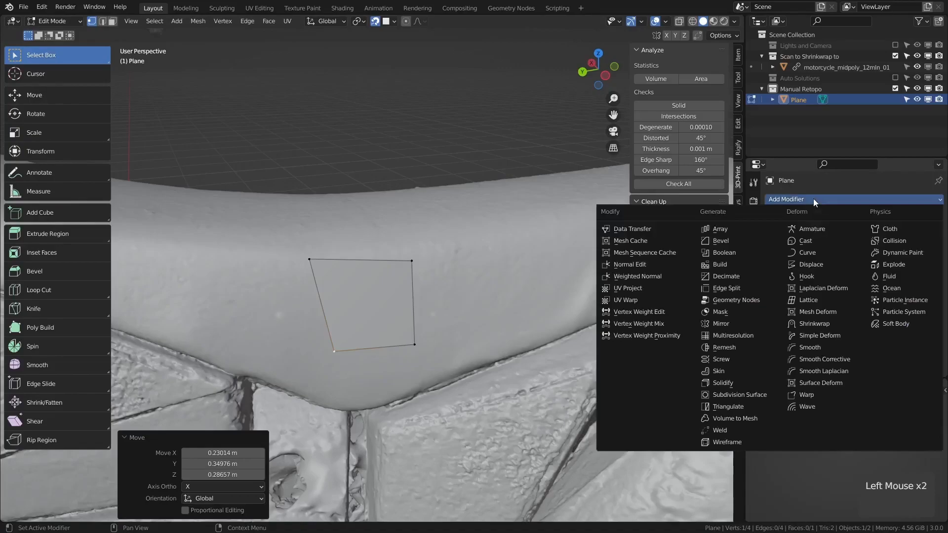
{"action": "left_click", "coordinate": [822, 324]}
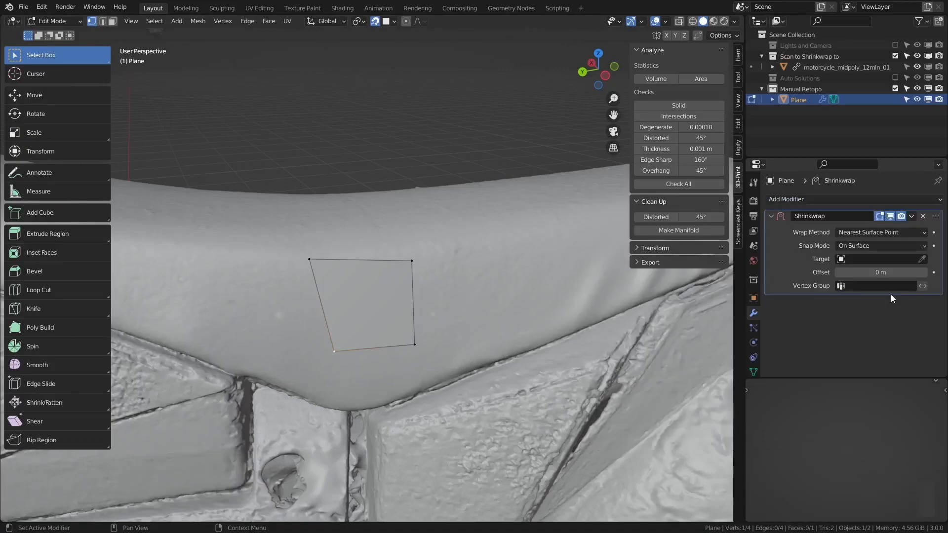
{"action": "left_click", "coordinate": [889, 259]}
{"action": "left_click", "coordinate": [913, 306]}
With snapping off, move the quad's upper-right corner vertex up toward the seat's top edge.
{"action": "middle_click_drag", "start_coordinate": [410, 84], "coordinate": [427, 77]}
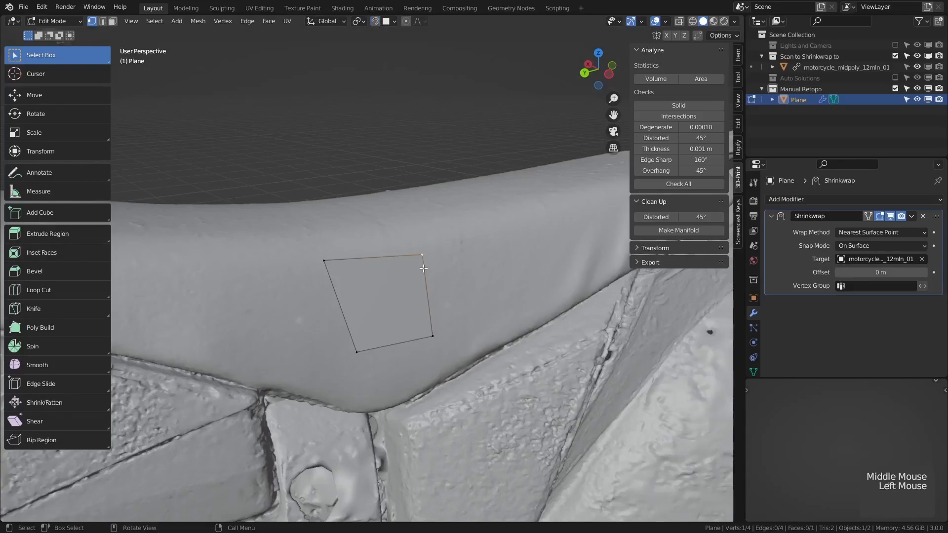
{"action": "middle_click_drag", "start_coordinate": [423, 268], "coordinate": [427, 266]}
{"action": "key", "text": "g"}
{"action": "left_click", "coordinate": [446, 191]}
{"action": "middle_click_drag", "start_coordinate": [446, 191], "coordinate": [436, 263]}
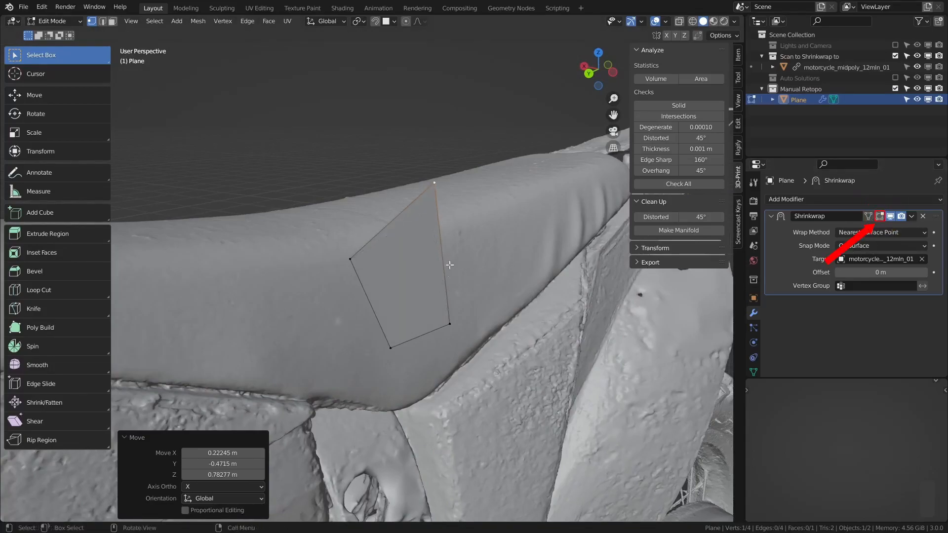
Move the upper-right corner vertex back down and snap it onto the seat's side, level with the other upper corner.
{"action": "key", "text": "g"}
{"action": "left_click", "coordinate": [416, 255]}
{"action": "middle_click_drag", "start_coordinate": [459, 250], "coordinate": [423, 271]}
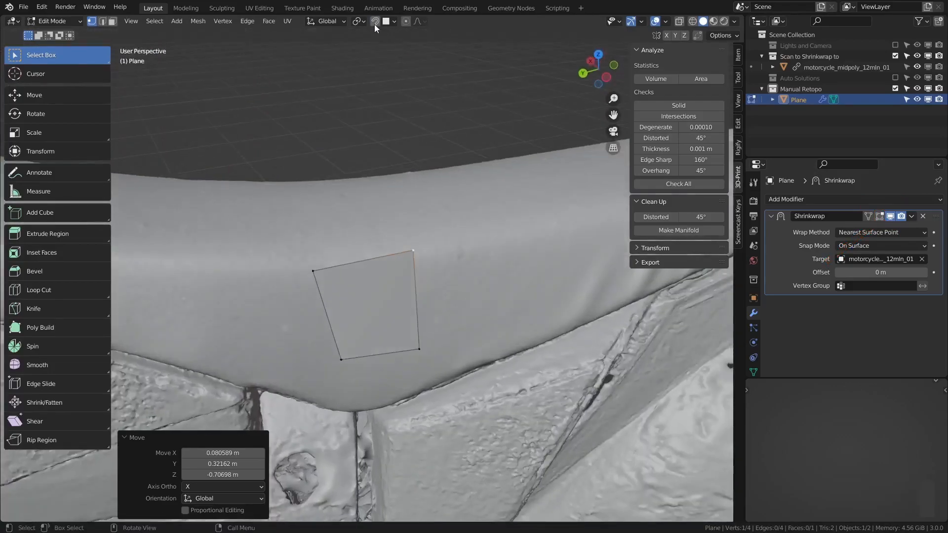
{"action": "key", "text": "g"}
{"action": "left_click", "coordinate": [408, 267]}
{"action": "middle_click_drag", "start_coordinate": [475, 308], "coordinate": [563, 297]}
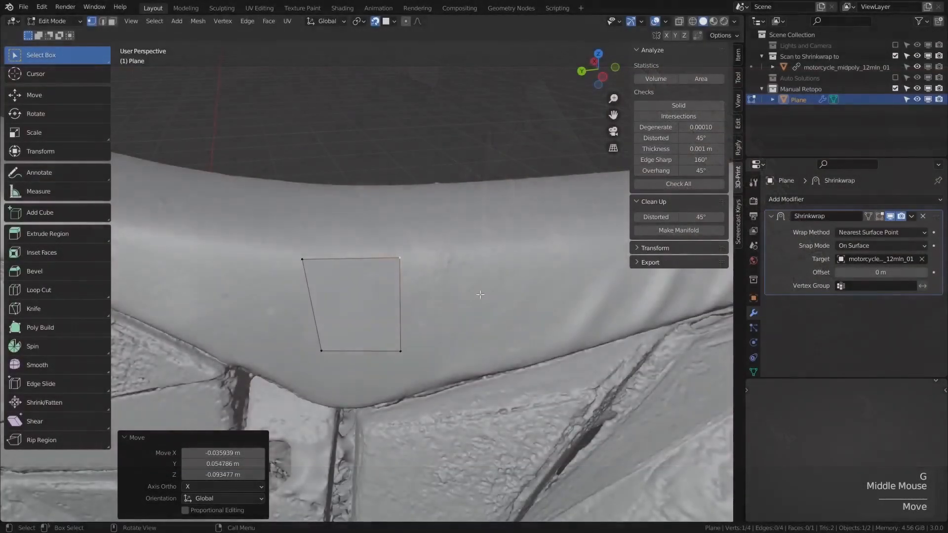
Extrude a chain of seven vertices from the quad's lower-right corner, curving up and back over the seat's side.
{"action": "key", "text": "Tab"}
{"action": "left_click", "coordinate": [362, 350]}
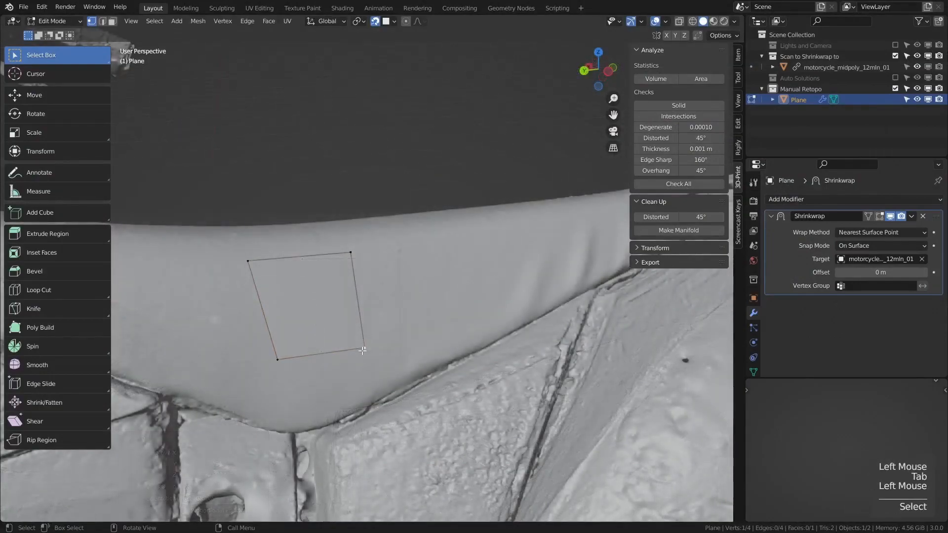
{"action": "right_click", "coordinate": [447, 328], "text": "ctrl"}
{"action": "right_click", "coordinate": [494, 311], "text": "ctrl"}
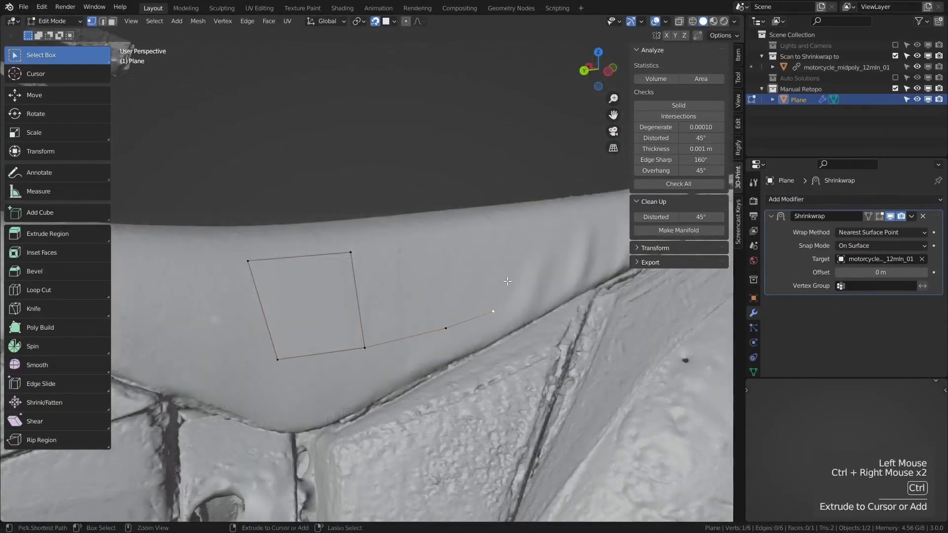
{"action": "right_click", "coordinate": [509, 256], "text": "ctrl"}
{"action": "right_click", "coordinate": [483, 249], "text": "ctrl"}
{"action": "right_click", "coordinate": [434, 253], "text": "ctrl"}
{"action": "right_click", "coordinate": [410, 285], "text": "ctrl"}
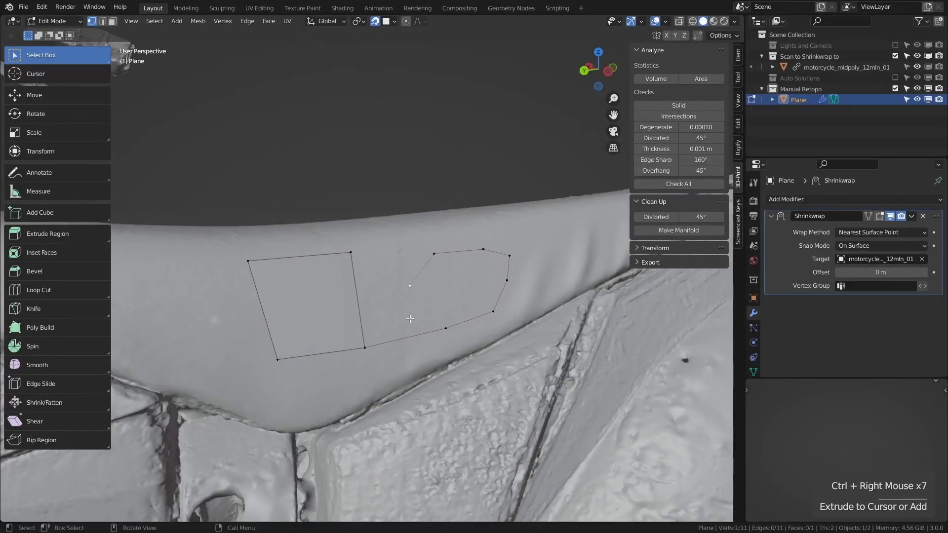
Close the loop with an edge between the chain's last vertex and its first extruded vertex.
{"action": "middle_click_drag", "start_coordinate": [410, 318], "coordinate": [416, 320], "text": "shift"}
{"action": "middle_click_drag", "start_coordinate": [415, 320], "coordinate": [421, 322], "text": "ctrl"}
{"action": "middle_click_drag", "start_coordinate": [420, 323], "coordinate": [426, 325], "text": "shift"}
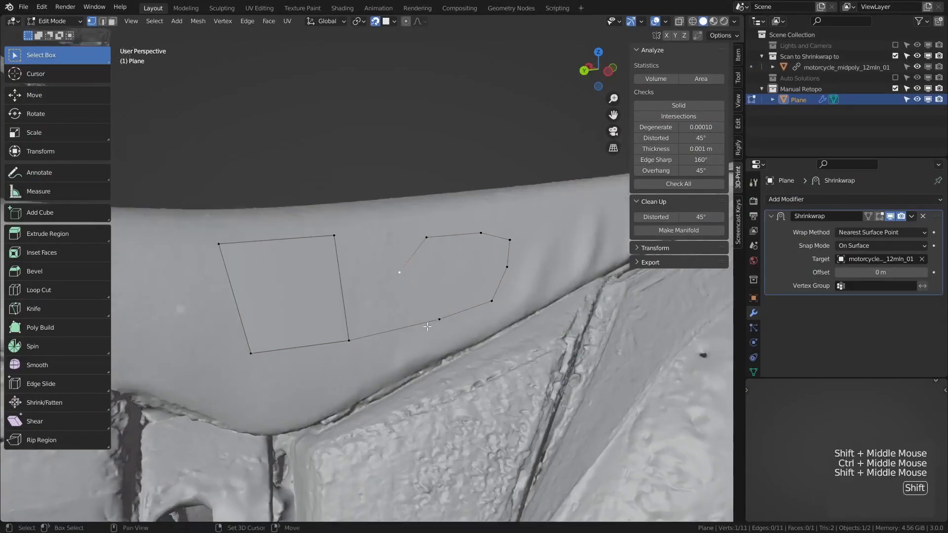
{"action": "left_click", "coordinate": [440, 319], "text": "shift"}
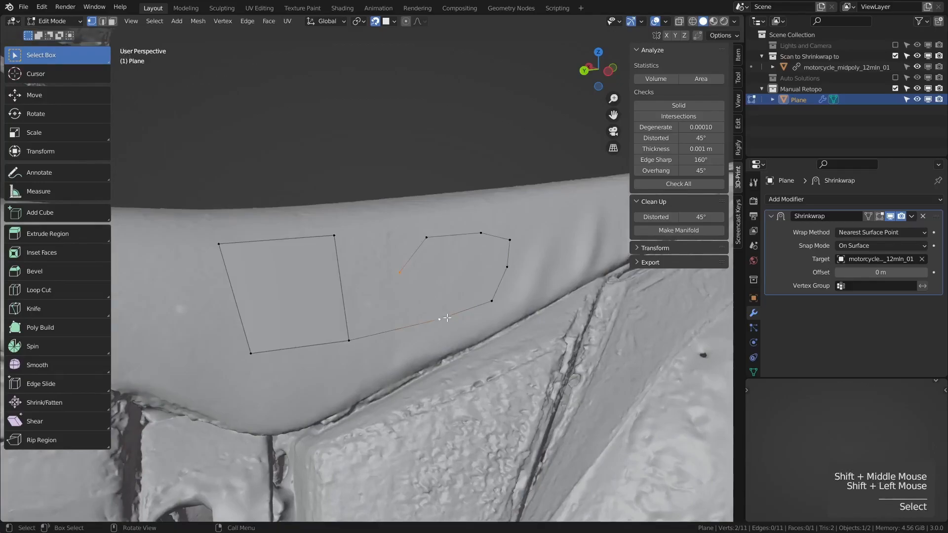
{"action": "key", "text": "f"}
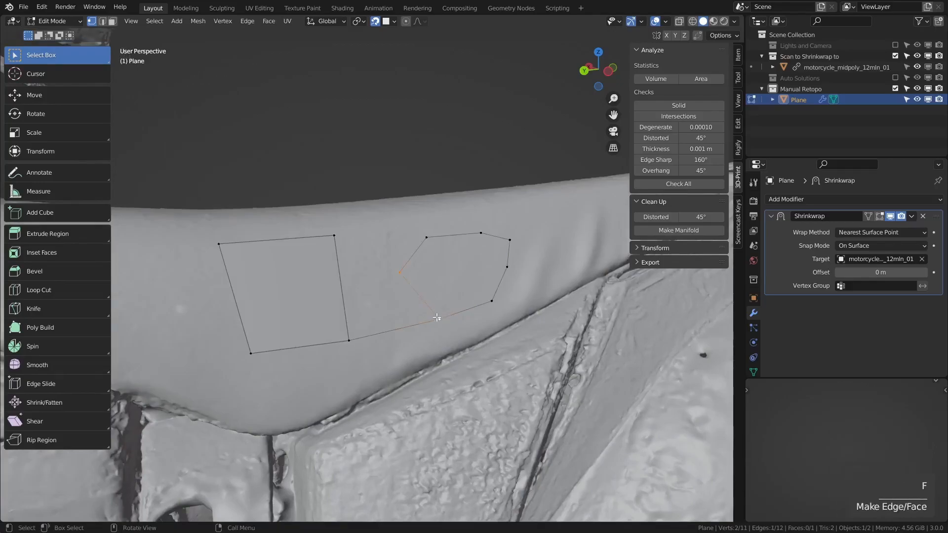
Connect the loop's leftmost vertex to the quad's upper-right corner with an edge and fill the four-sided gap below with a face.
{"action": "middle_click_drag", "start_coordinate": [437, 317], "coordinate": [380, 296]}
{"action": "left_click", "coordinate": [378, 295]}
{"action": "left_click", "coordinate": [336, 268], "text": "shift"}
{"action": "key", "text": "f"}
{"action": "key", "text": "f"}
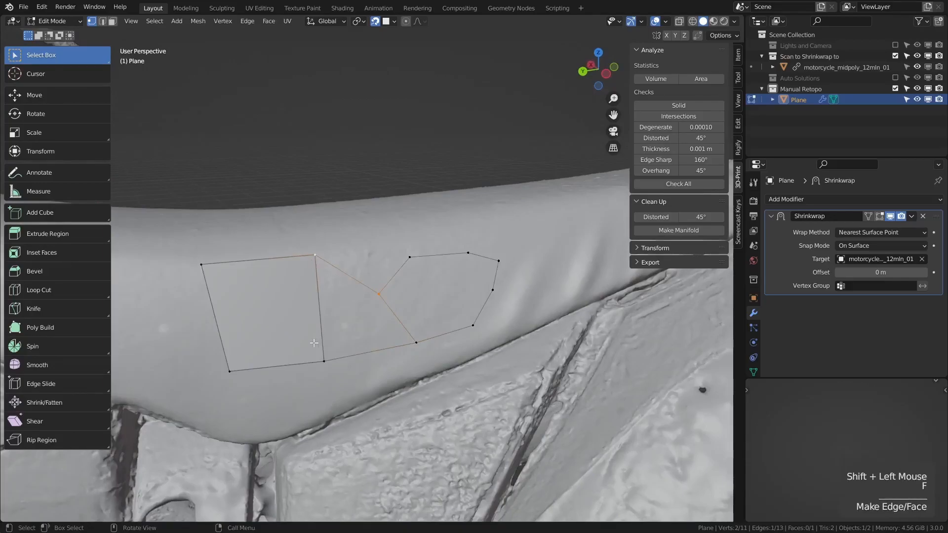
{"action": "left_click", "coordinate": [324, 361], "text": "shift"}
{"action": "left_click", "coordinate": [416, 342], "text": "shift"}
{"action": "key", "text": "f"}
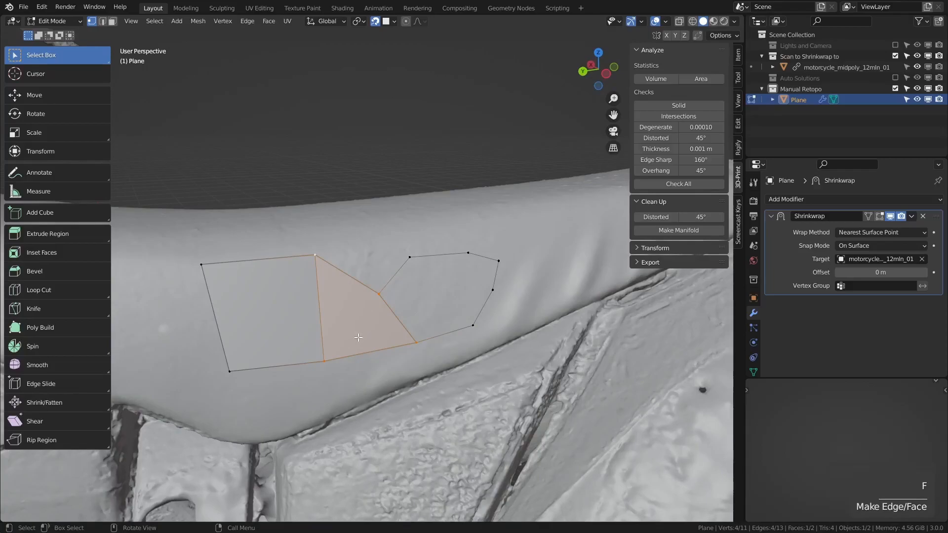
In edge selection mode, fill two consecutive quad faces into the open loop, starting from the edge it shares with the new face.
{"action": "key", "text": "2"}
{"action": "left_click", "coordinate": [414, 339]}
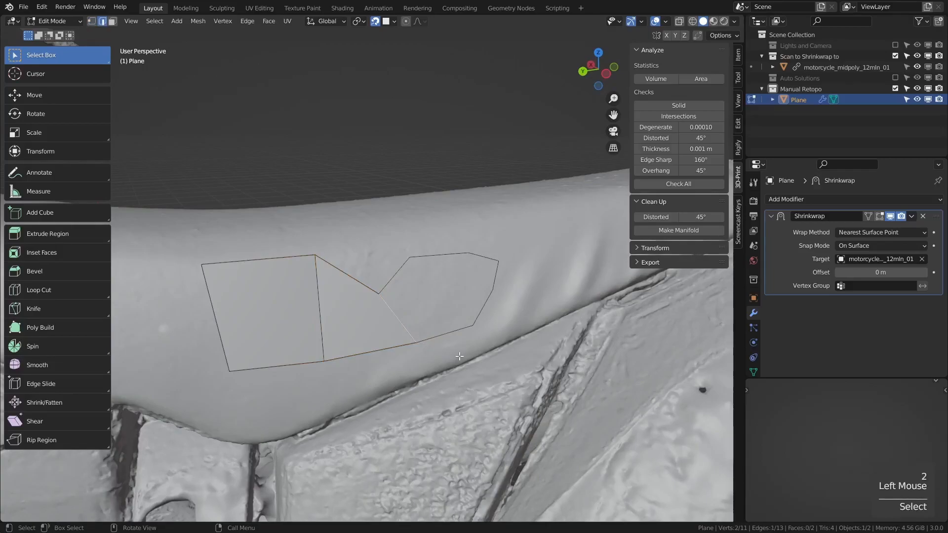
{"action": "key", "text": "f"}
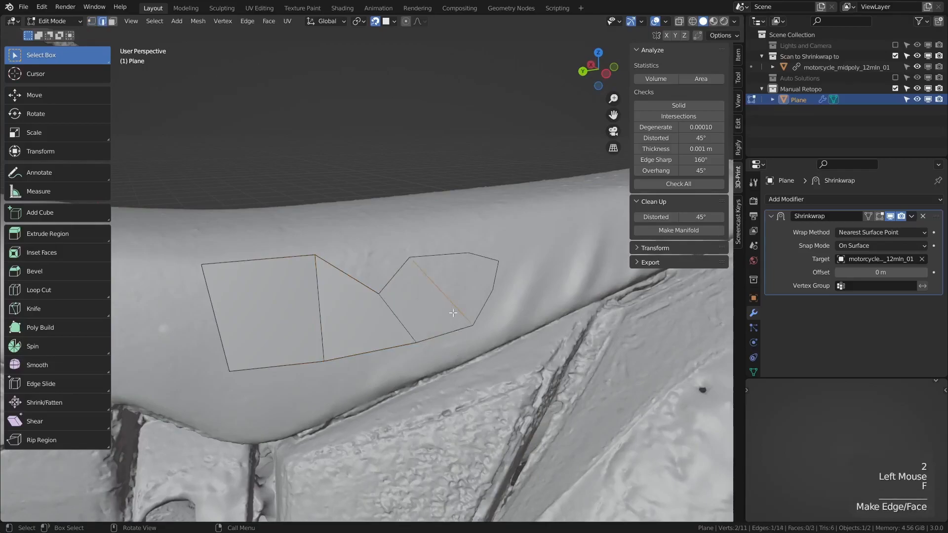
{"action": "key", "text": "f"}
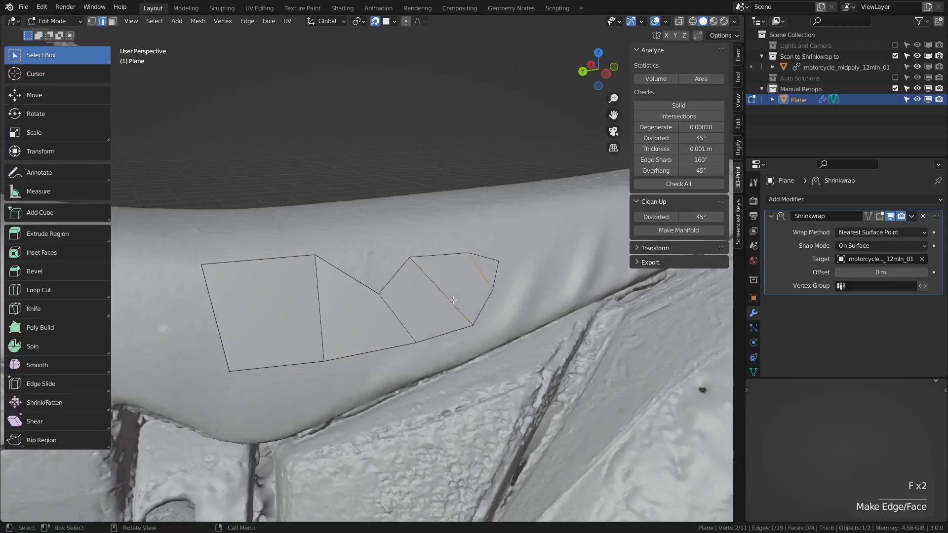
In vertex selection mode, select the vertex at the bottom of the notch along the mesh's upper border.
{"action": "middle_click_drag", "start_coordinate": [383, 308], "coordinate": [454, 344]}
{"action": "key", "text": "1"}
{"action": "left_click", "coordinate": [384, 316]}
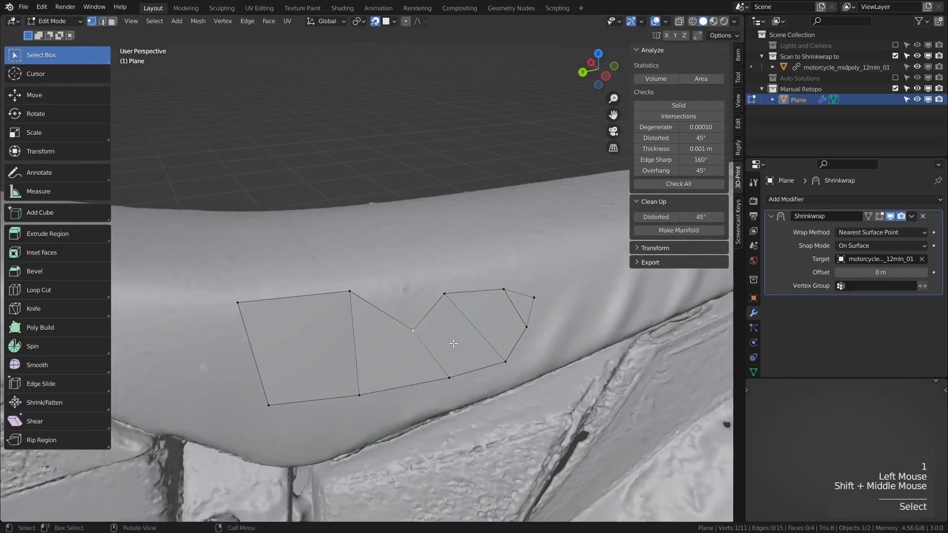
Make sure the F2 add-on is enabled in the preferences and fill a quad face above the selected notch vertex.
{"action": "key", "text": "F4"}
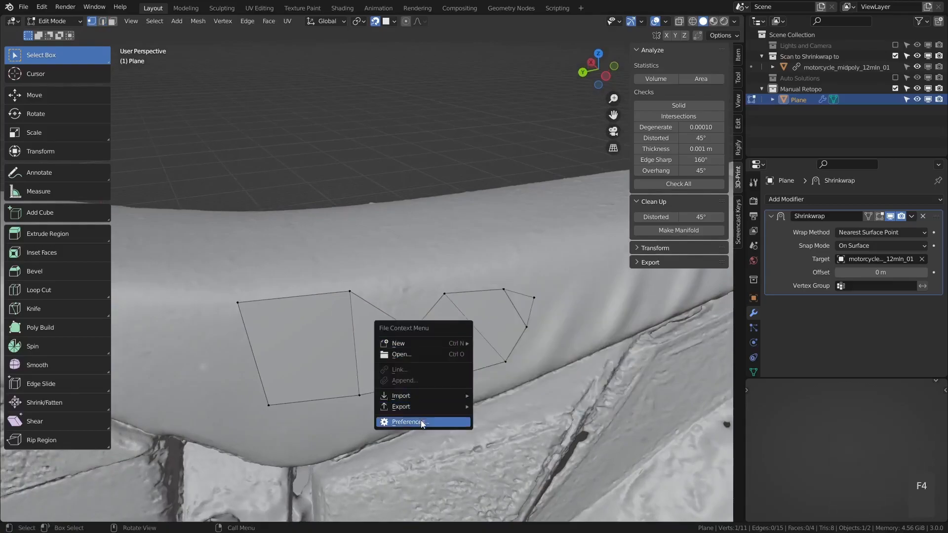
{"action": "left_click", "coordinate": [421, 421]}
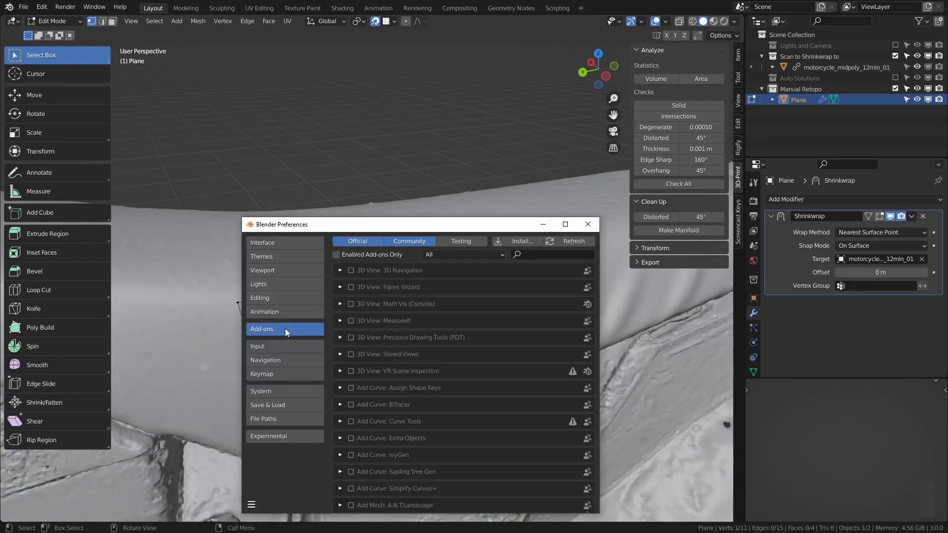
{"action": "type", "text": "f2"}
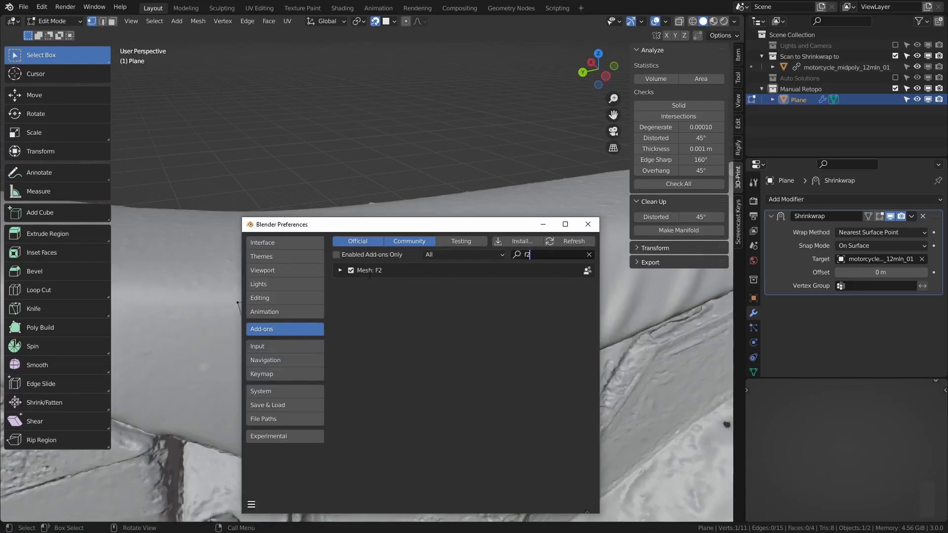
{"action": "left_click", "coordinate": [593, 222]}
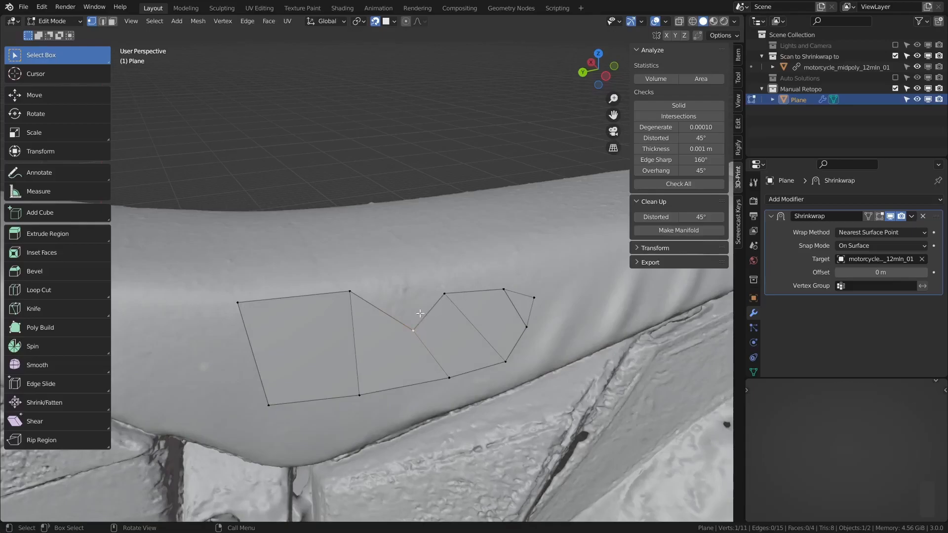
{"action": "key", "text": "f"}
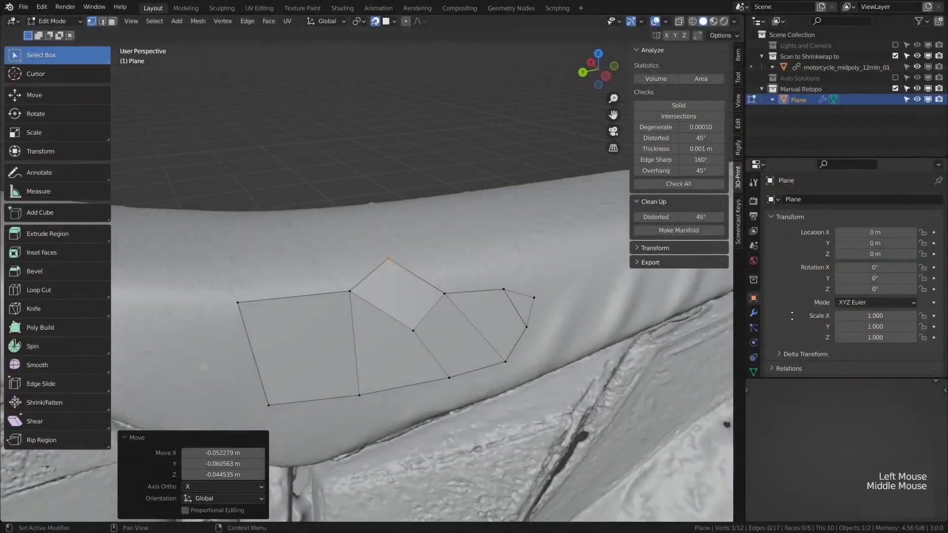
Set the plane's viewport display color to light blue and the viewport shading color to Object.
{"action": "middle_click_drag", "start_coordinate": [801, 296], "coordinate": [801, 212]}
{"action": "left_click", "coordinate": [873, 312]}
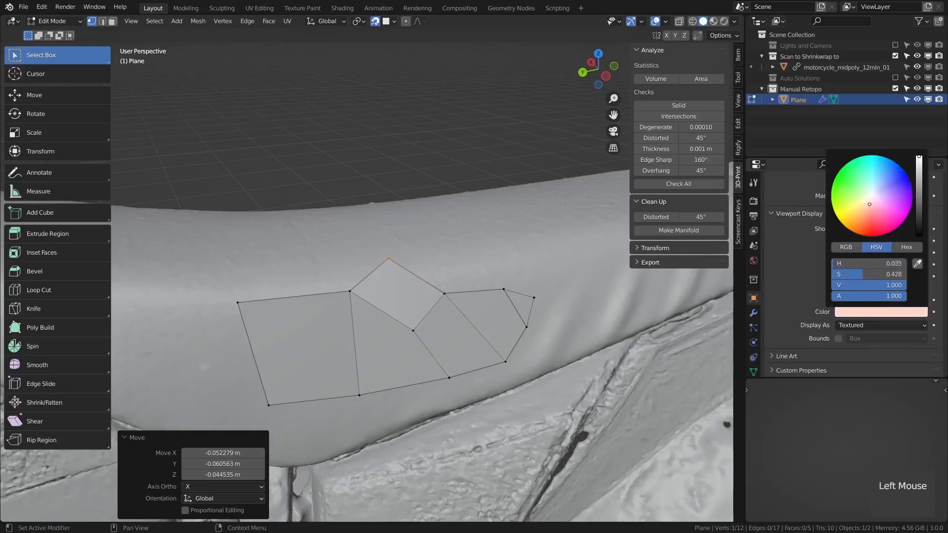
{"action": "left_click_drag", "start_coordinate": [849, 274], "coordinate": [862, 274]}
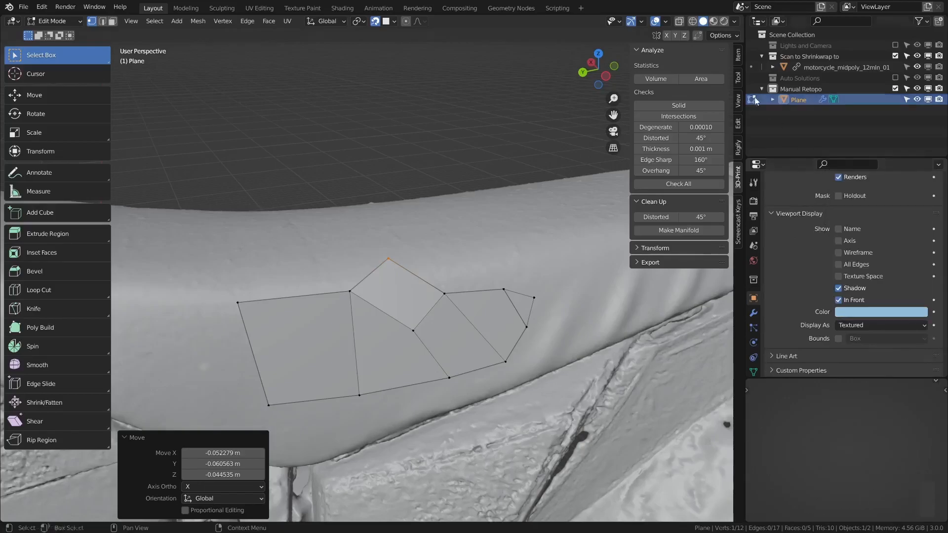
{"action": "left_click", "coordinate": [734, 22]}
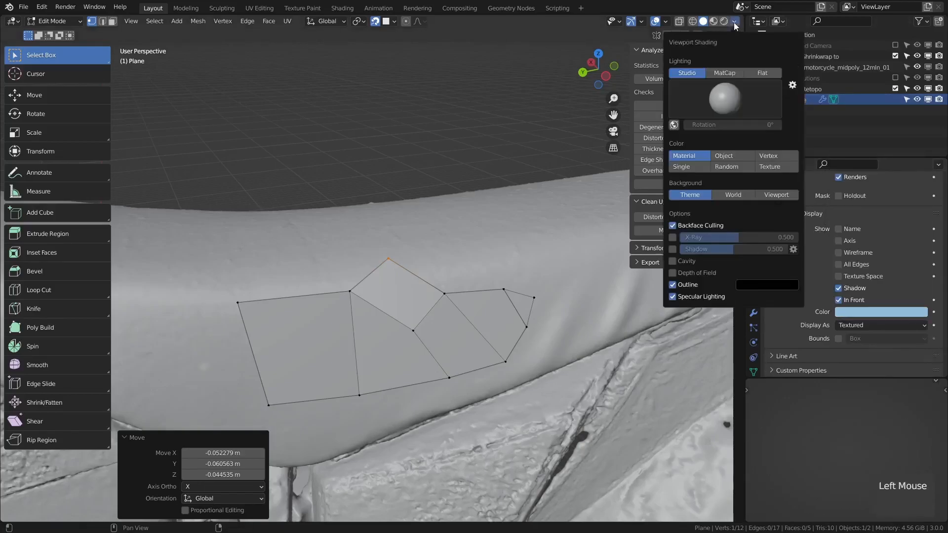
{"action": "left_click", "coordinate": [729, 156]}
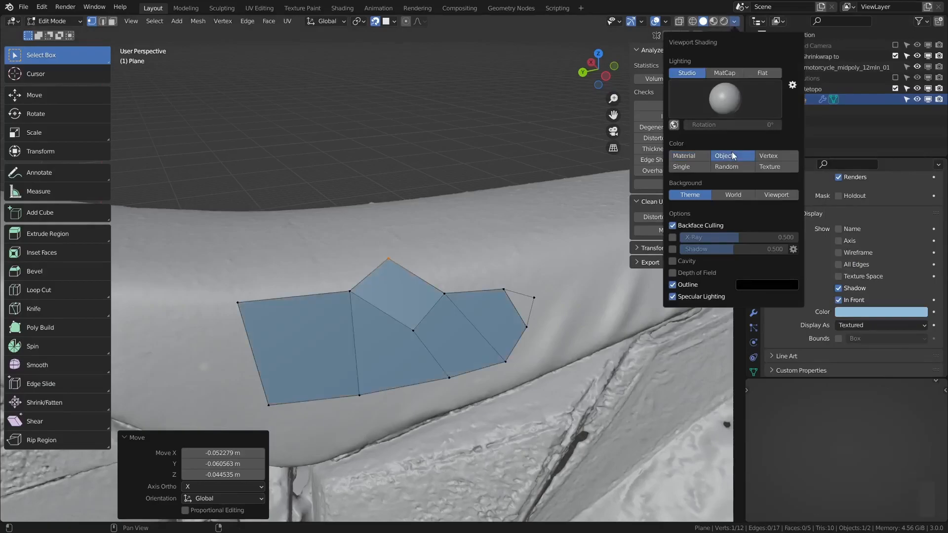
Move the top vertex of the new quad over the seat's surface to flatten the mesh's upper border.
{"action": "mouse_move", "coordinate": [419, 351]}
{"action": "middle_mouse_down"}
{"action": "mouse_move", "coordinate": [462, 361]}
{"action": "mouse_move", "coordinate": [423, 363]}
{"action": "middle_mouse_up"}
{"action": "key", "text": "g"}
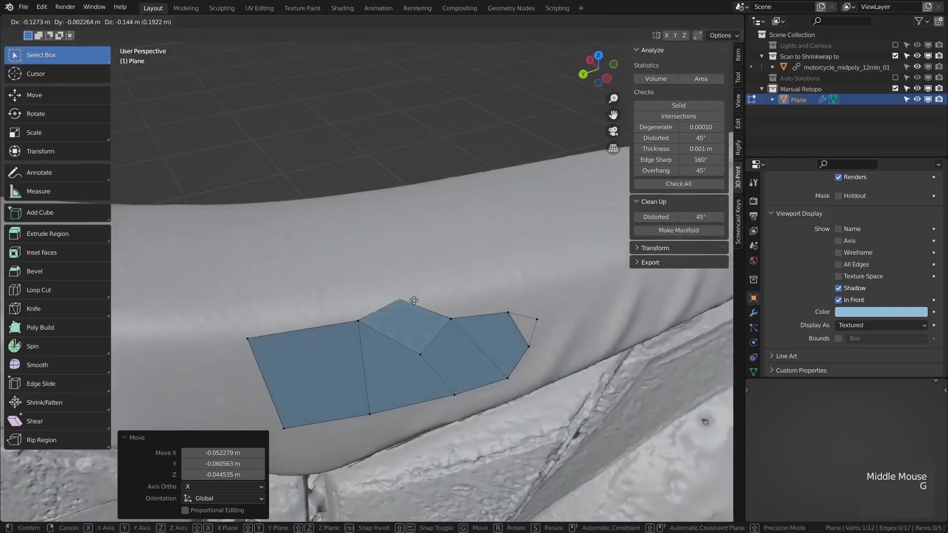
{"action": "left_click", "coordinate": [436, 326]}
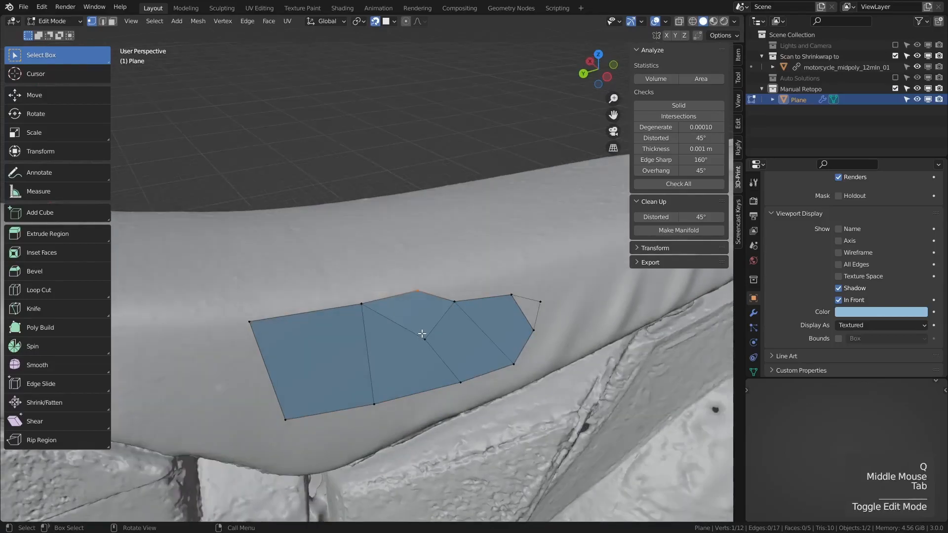
{"action": "middle_click_drag", "start_coordinate": [423, 334], "coordinate": [423, 331]}
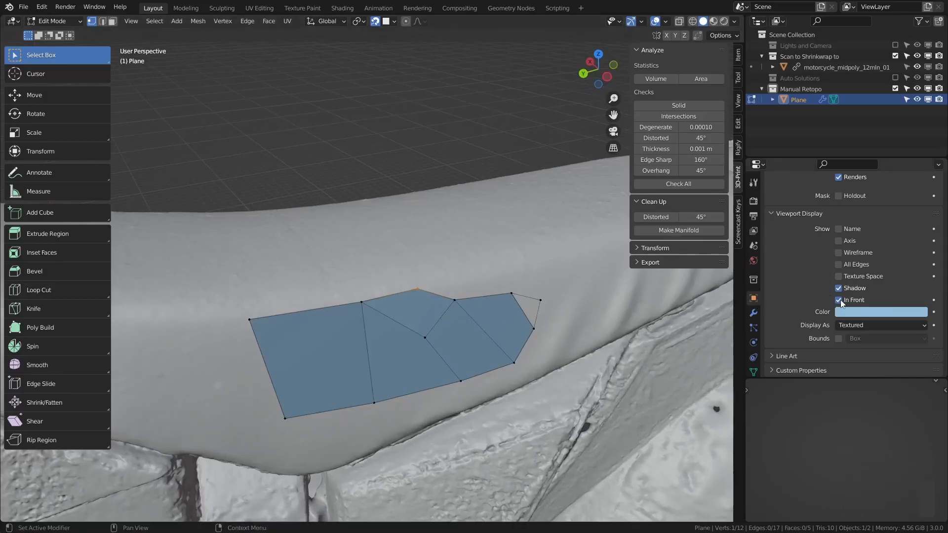
Toggle the plane's In Front display off and on, and add that option to Quick Favorites in Edit Mode.
{"action": "left_click", "coordinate": [838, 300]}
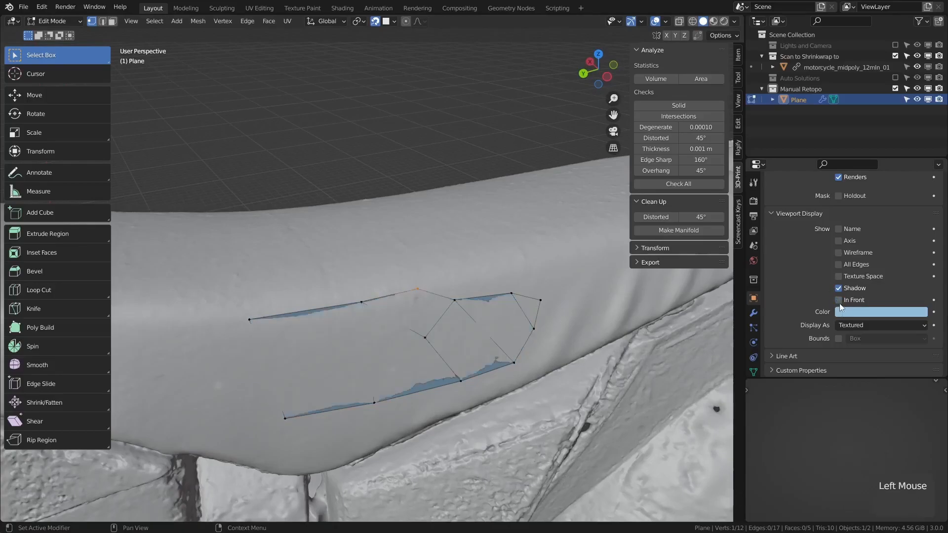
{"action": "left_click", "coordinate": [838, 300]}
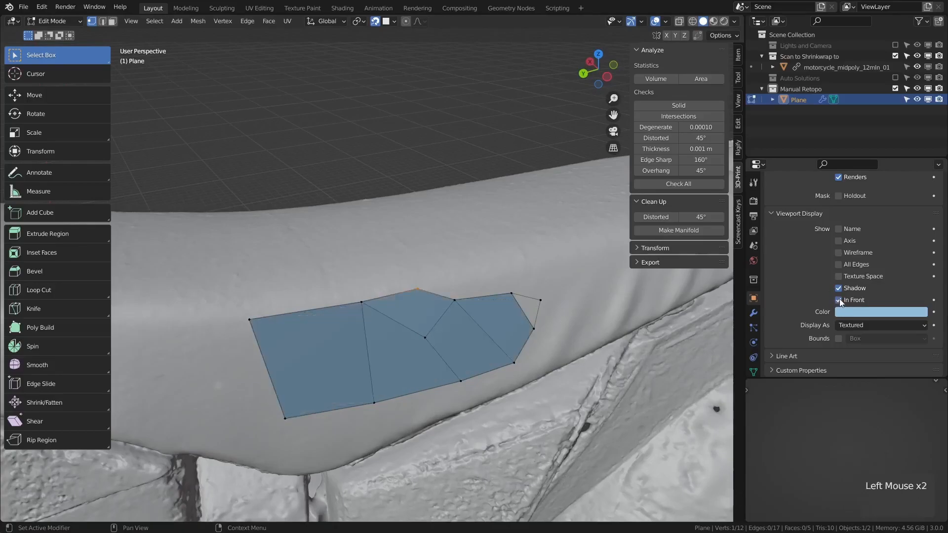
{"action": "right_click", "coordinate": [840, 300]}
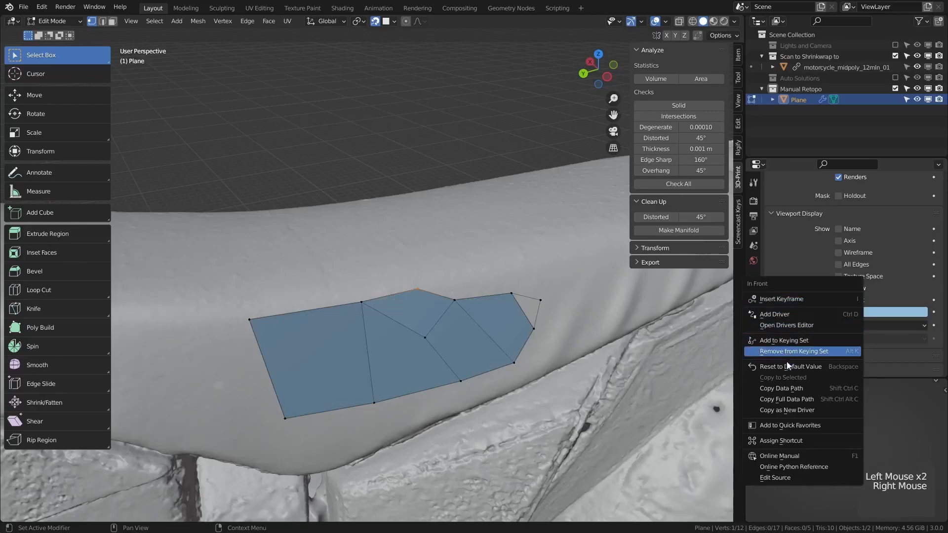
{"action": "left_click", "coordinate": [794, 425]}
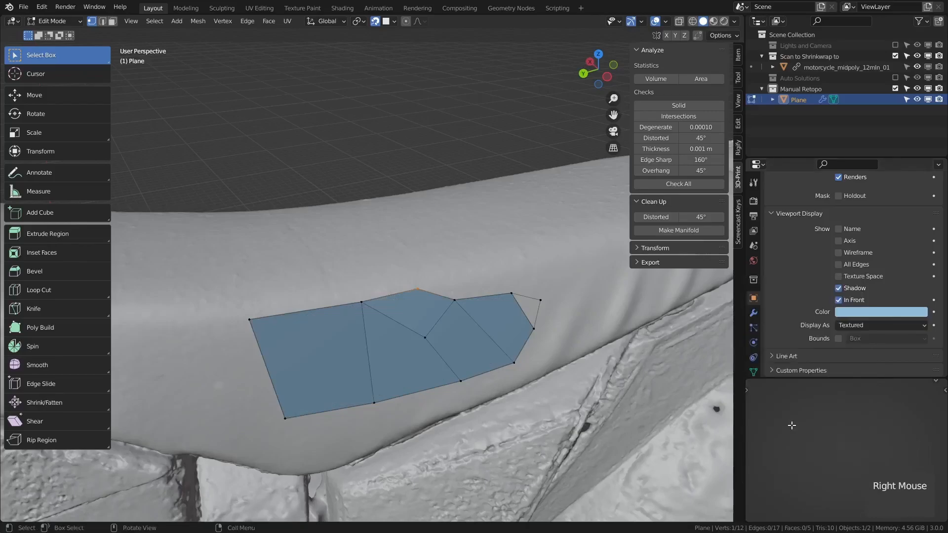
Turn the plane's In Front display off and back on from the Edit Mode Quick Favorites.
{"action": "middle_click_drag", "start_coordinate": [407, 348], "coordinate": [408, 338]}
{"action": "key", "text": "q"}
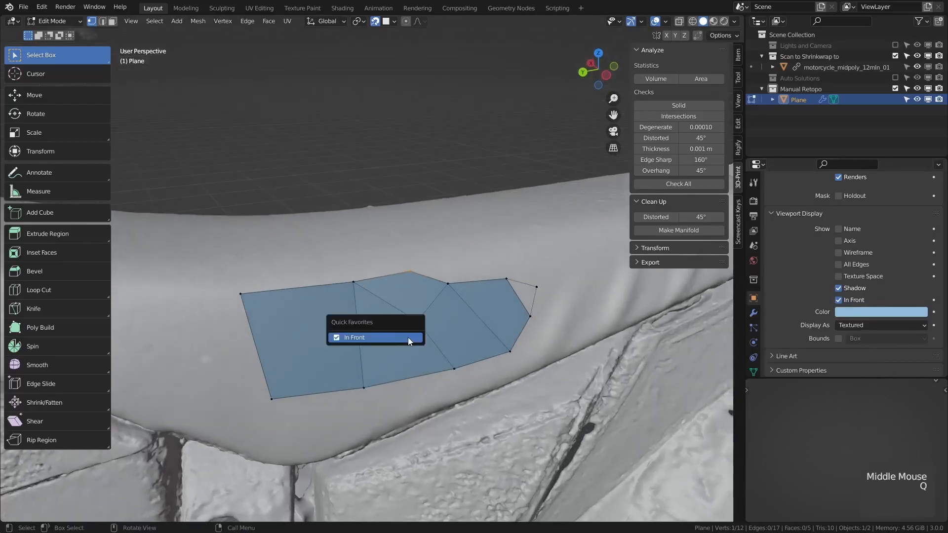
{"action": "left_click", "coordinate": [336, 338]}
{"action": "key", "text": "q"}
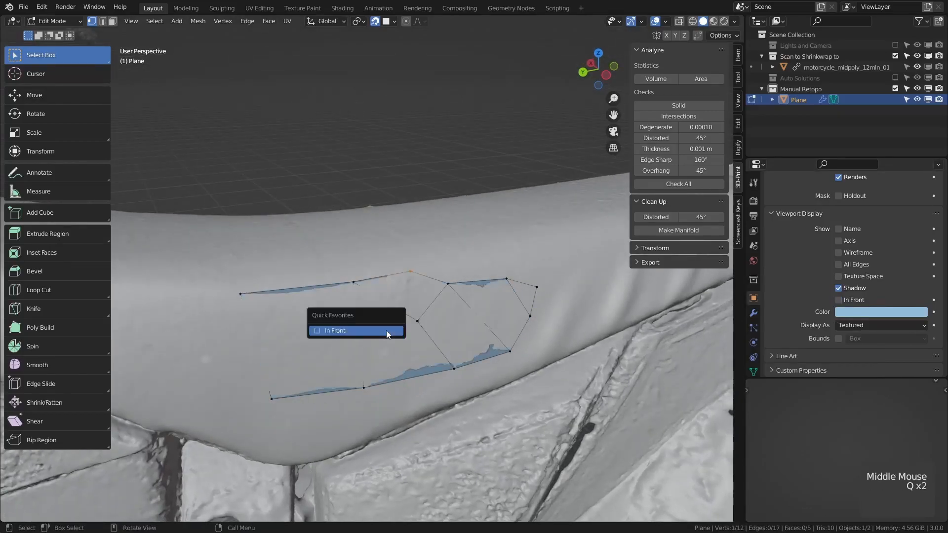
{"action": "left_click", "coordinate": [335, 330]}
Switch to Object Mode and add the plane's In Front option to that mode's Quick Favorites.
{"action": "middle_click_drag", "start_coordinate": [436, 335], "coordinate": [423, 318]}
{"action": "key", "text": "Tab"}
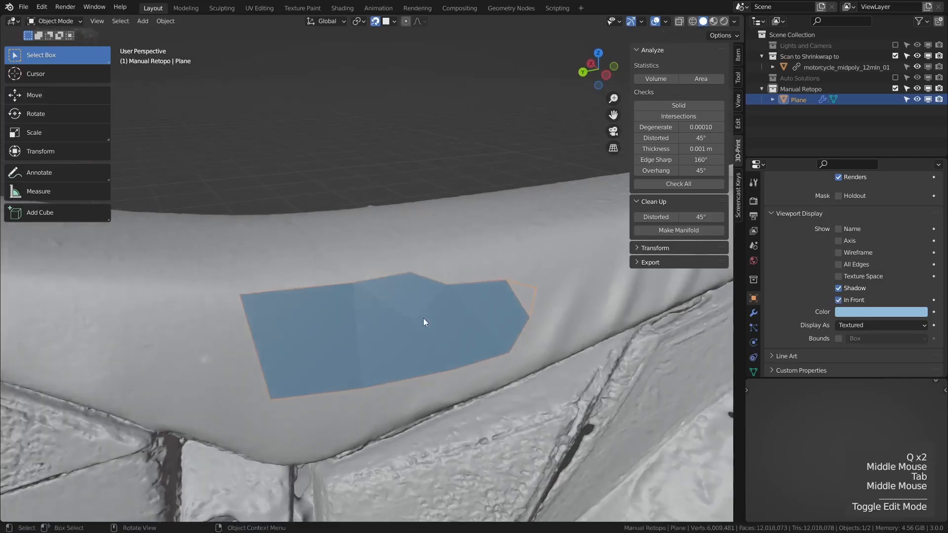
{"action": "key", "text": "q"}
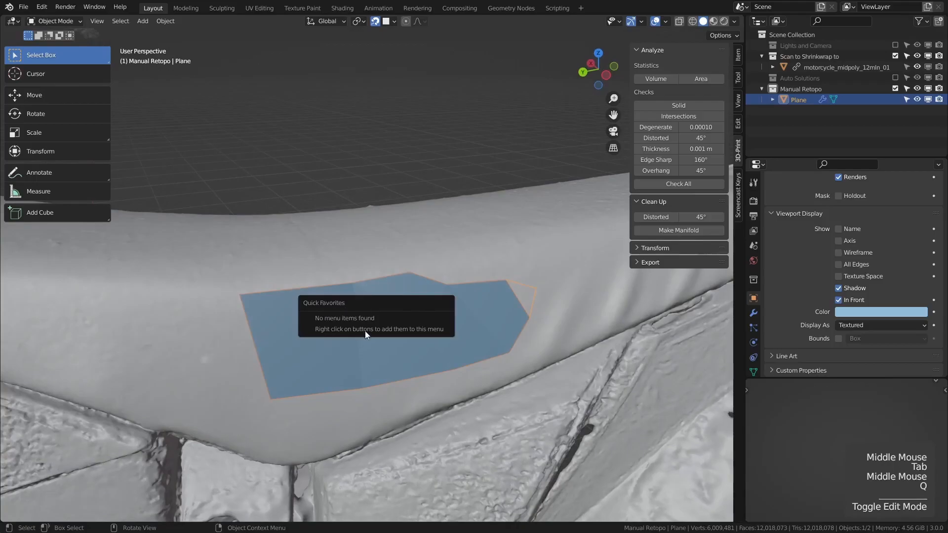
{"action": "right_click", "coordinate": [839, 301]}
{"action": "left_click", "coordinate": [830, 300]}
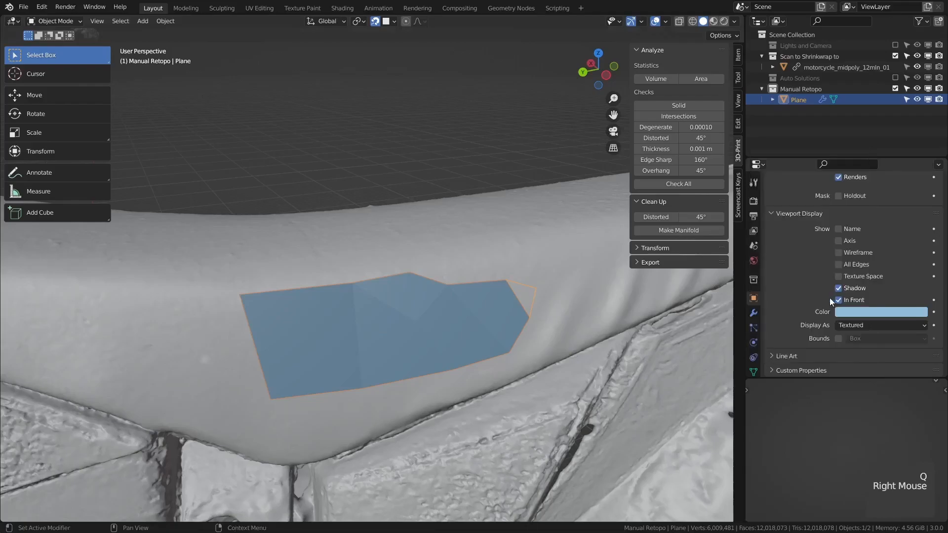
Toggle In Front off and on from the Object Mode Quick Favorites and return to Edit Mode.
{"action": "middle_click_drag", "start_coordinate": [420, 311], "coordinate": [364, 312]}
{"action": "key", "text": "q"}
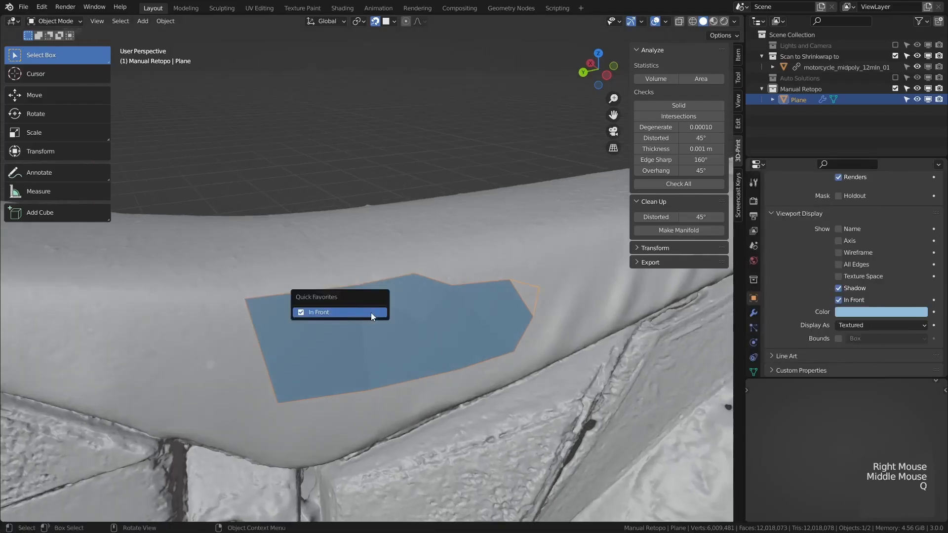
{"action": "left_click", "coordinate": [334, 314]}
{"action": "key", "text": "q"}
{"action": "left_click", "coordinate": [333, 321]}
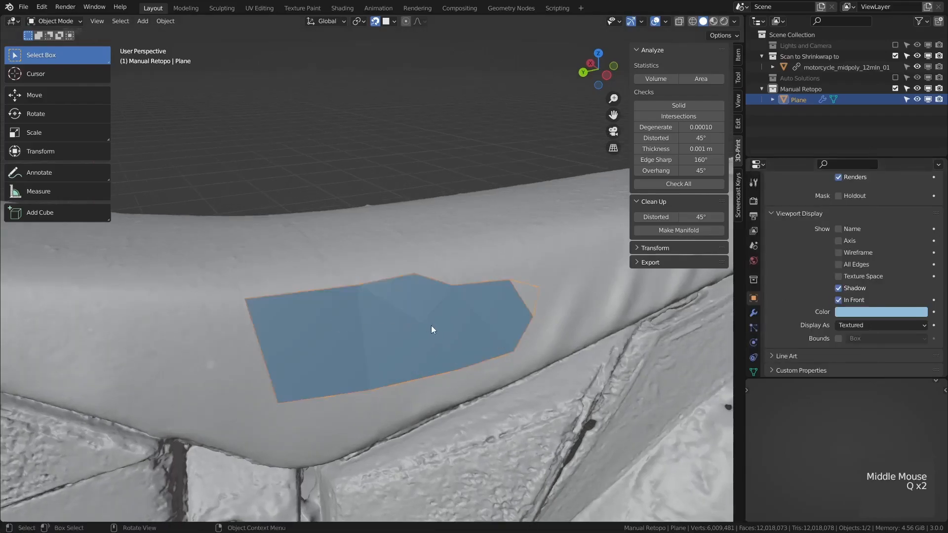
{"action": "middle_click_drag", "start_coordinate": [430, 325], "coordinate": [435, 326]}
{"action": "key", "text": "Tab"}
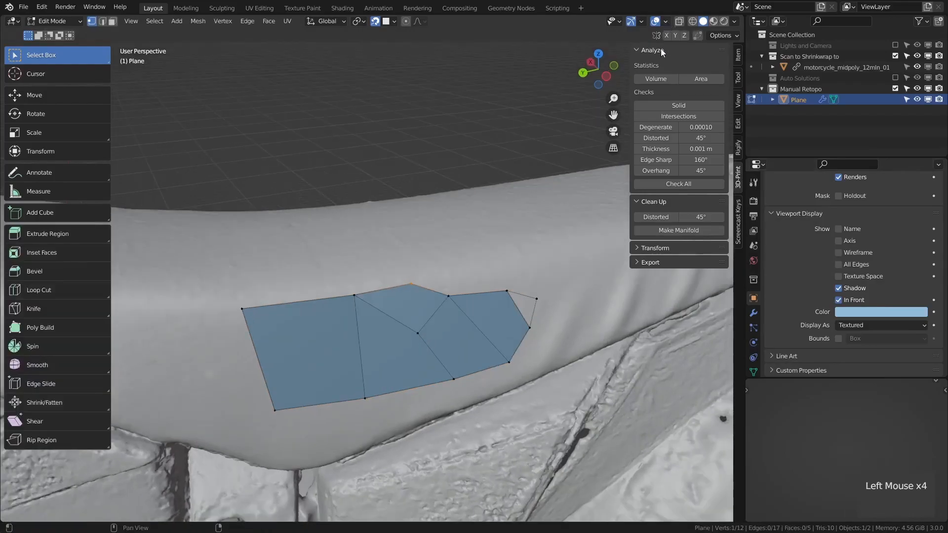
Enable the Hidden Wire overlay and inspect the plane mesh from the other side.
{"action": "left_click", "coordinate": [667, 22]}
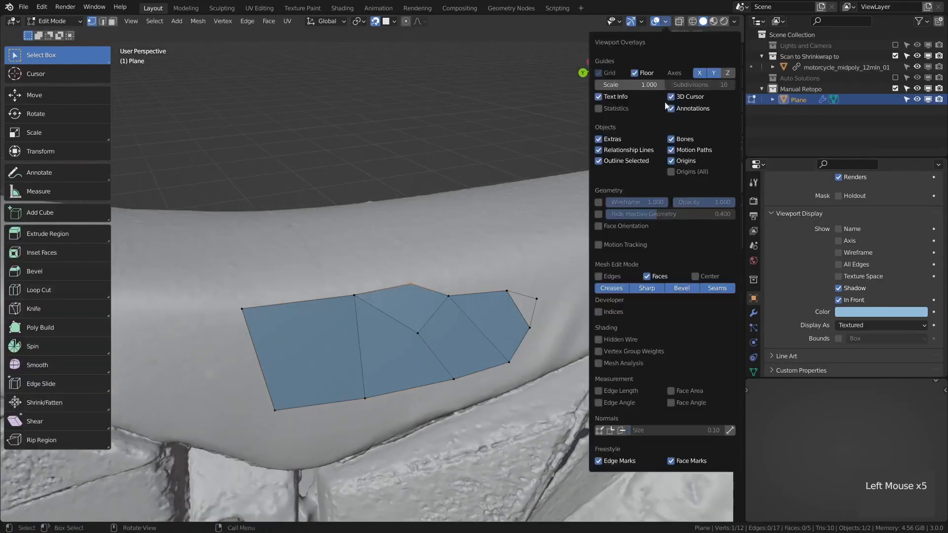
{"action": "left_click", "coordinate": [598, 340]}
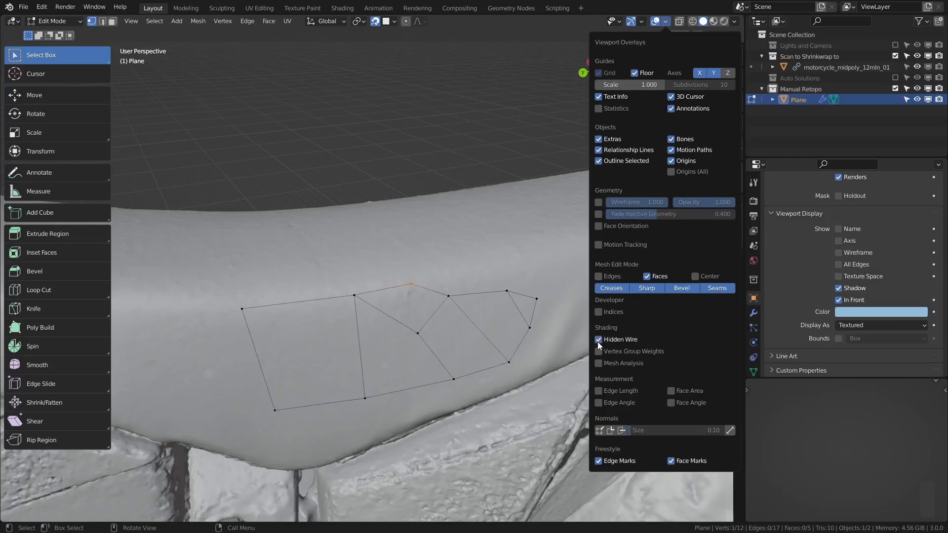
{"action": "middle_click_drag", "start_coordinate": [364, 334], "coordinate": [541, 281]}
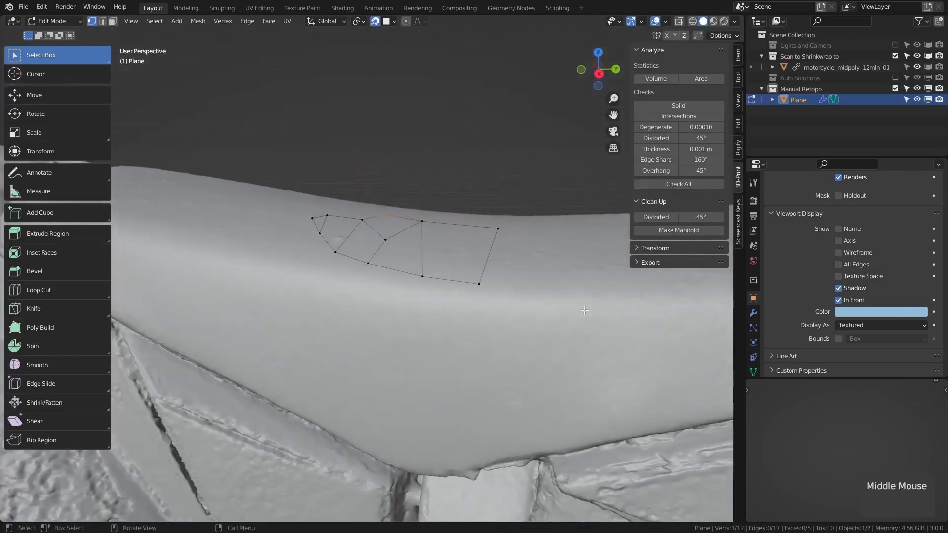
Disable Backface Culling in the viewport shading settings and turn off the Hidden Wire overlay.
{"action": "left_click", "coordinate": [734, 22]}
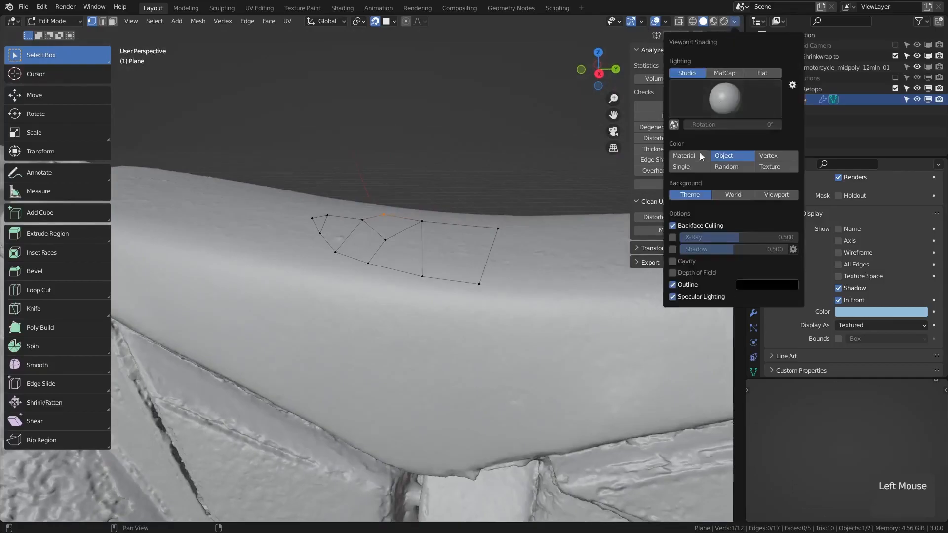
{"action": "left_click", "coordinate": [674, 226]}
{"action": "left_click", "coordinate": [665, 21]}
{"action": "left_click", "coordinate": [599, 340]}
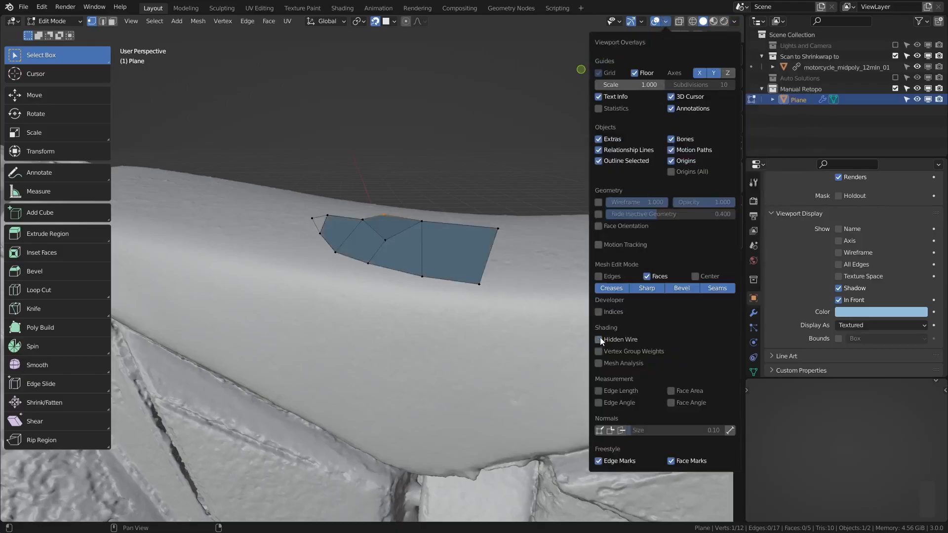
Toggle Backface Culling on and off again in the viewport shading settings.
{"action": "left_click", "coordinate": [734, 21]}
{"action": "left_click", "coordinate": [673, 226]}
{"action": "left_click", "coordinate": [676, 224]}
{"action": "middle_click_drag", "start_coordinate": [479, 280], "coordinate": [263, 291]}
Add the Hidden Wire overlay option to the Edit Mode Quick Favorites.
{"action": "left_click", "coordinate": [666, 21]}
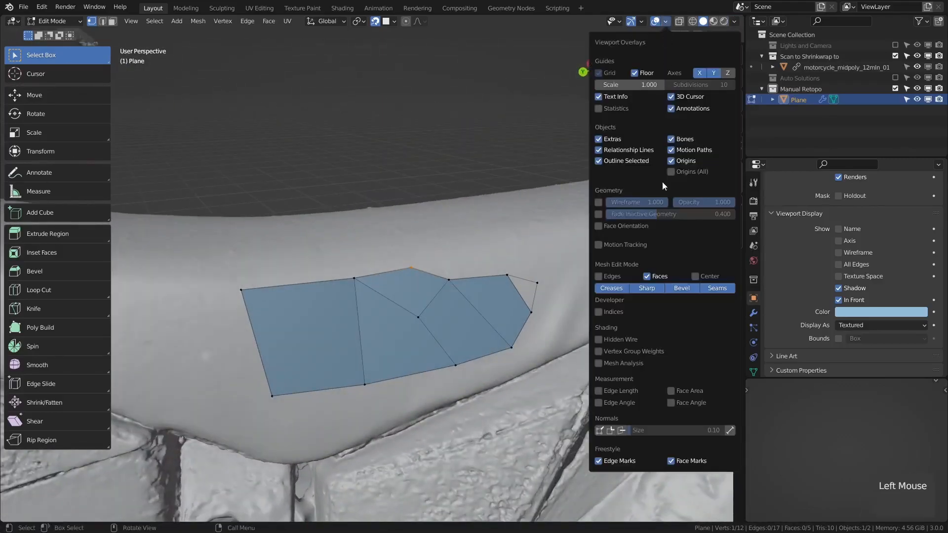
{"action": "right_click", "coordinate": [597, 340]}
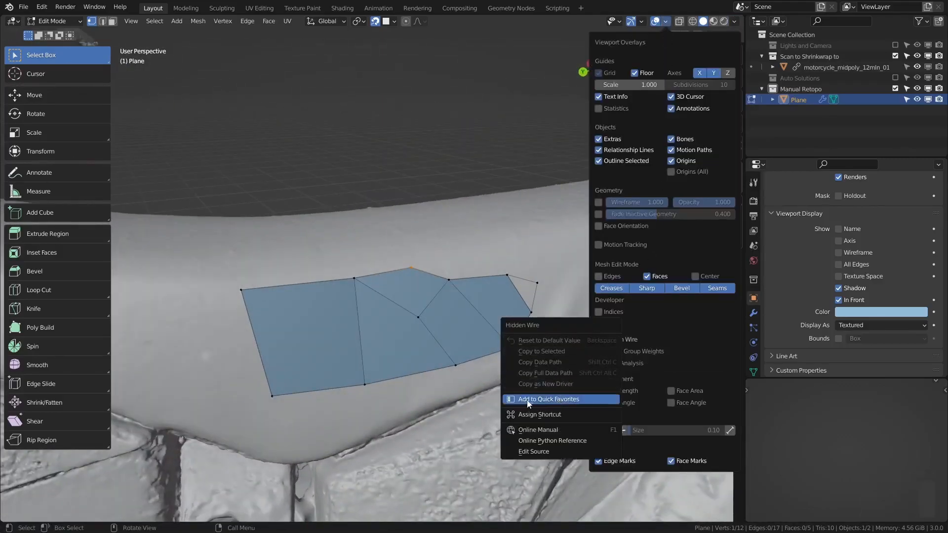
{"action": "left_click", "coordinate": [573, 400]}
Turn Hidden Wire on and back off from Quick Favorites.
{"action": "middle_click_drag", "start_coordinate": [578, 333], "coordinate": [413, 318]}
{"action": "key", "text": "q"}
{"action": "left_click", "coordinate": [376, 308]}
{"action": "key", "text": "q"}
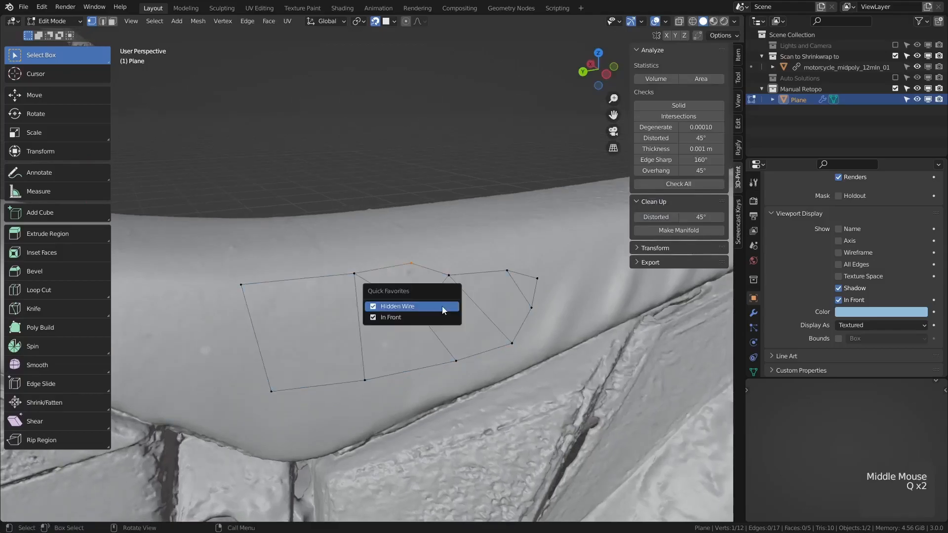
{"action": "left_click", "coordinate": [393, 307]}
Select the whole plane mesh, subdivide it four times, and deselect everything.
{"action": "key", "text": "a"}
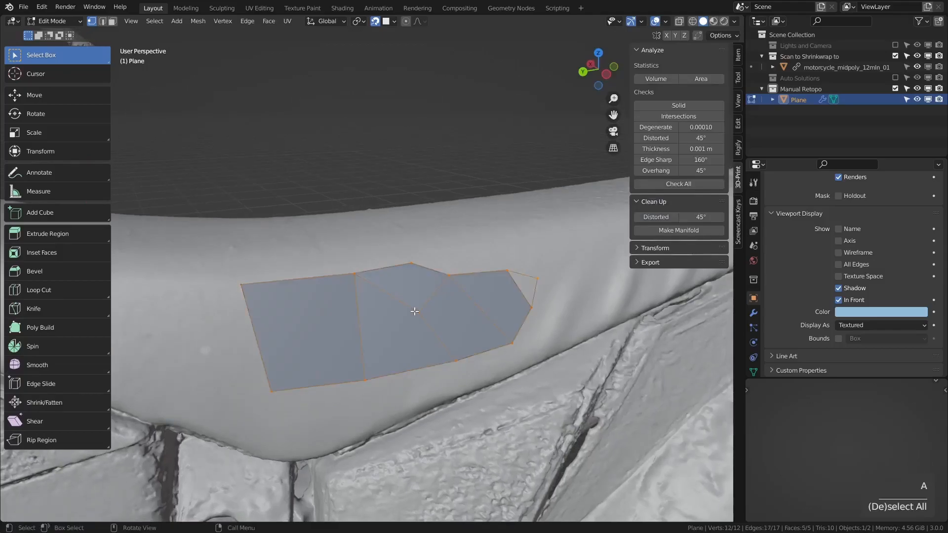
{"action": "right_click", "coordinate": [414, 311]}
{"action": "left_click", "coordinate": [398, 292]}
{"action": "right_click", "coordinate": [401, 297]}
{"action": "left_click", "coordinate": [401, 292]}
{"action": "right_click", "coordinate": [402, 296]}
{"action": "left_click", "coordinate": [401, 292]}
{"action": "right_click", "coordinate": [401, 297]}
{"action": "left_click", "coordinate": [402, 292]}
{"action": "middle_click_drag", "start_coordinate": [401, 297], "coordinate": [433, 338]}
{"action": "key", "text": "alt+a"}
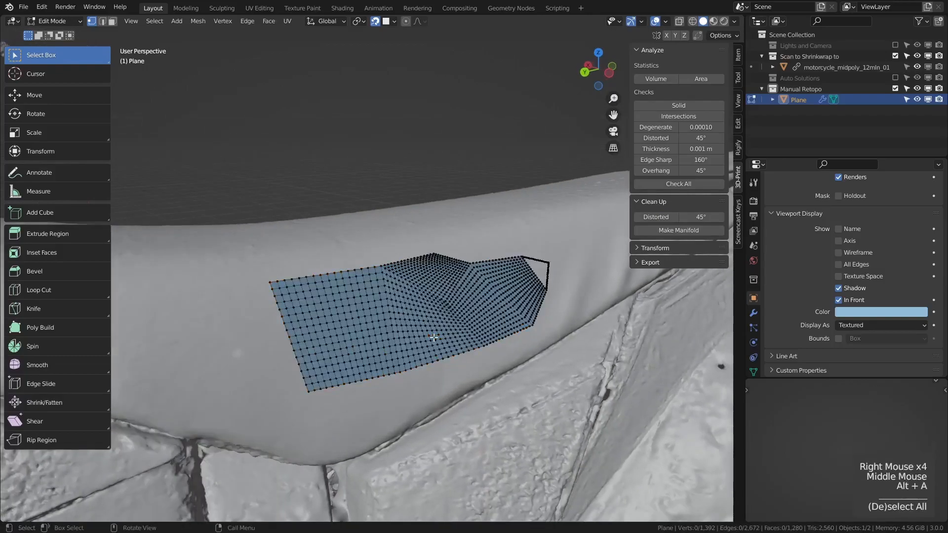
Open the 3D Viewport theme settings in the preferences and find the Vertex Size setting, keeping the mesh in view.
{"action": "key", "text": "F4"}
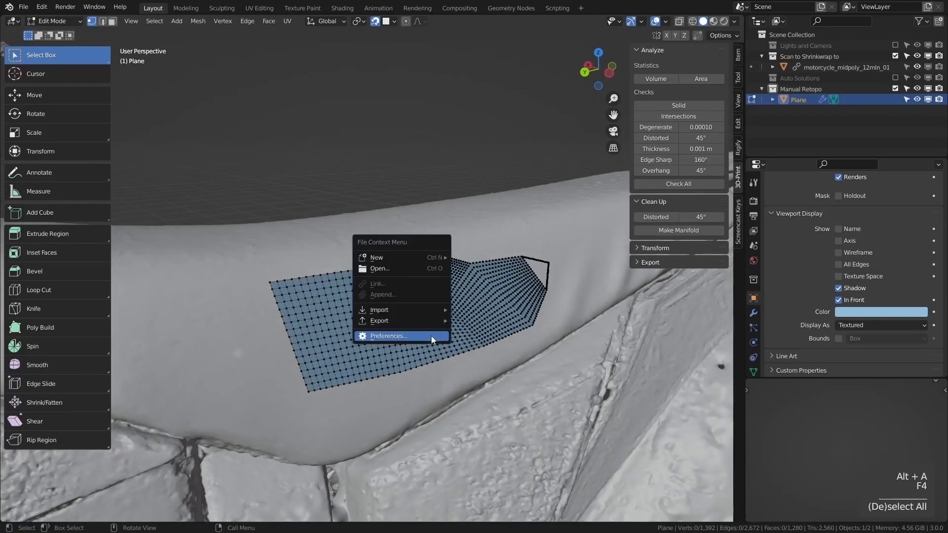
{"action": "left_click", "coordinate": [424, 336]}
{"action": "left_click_drag", "start_coordinate": [423, 188], "coordinate": [212, 38]}
{"action": "middle_click_drag", "start_coordinate": [447, 319], "coordinate": [533, 368]}
{"action": "middle_click_drag", "start_coordinate": [533, 368], "coordinate": [509, 366]}
{"action": "left_click", "coordinate": [62, 70]}
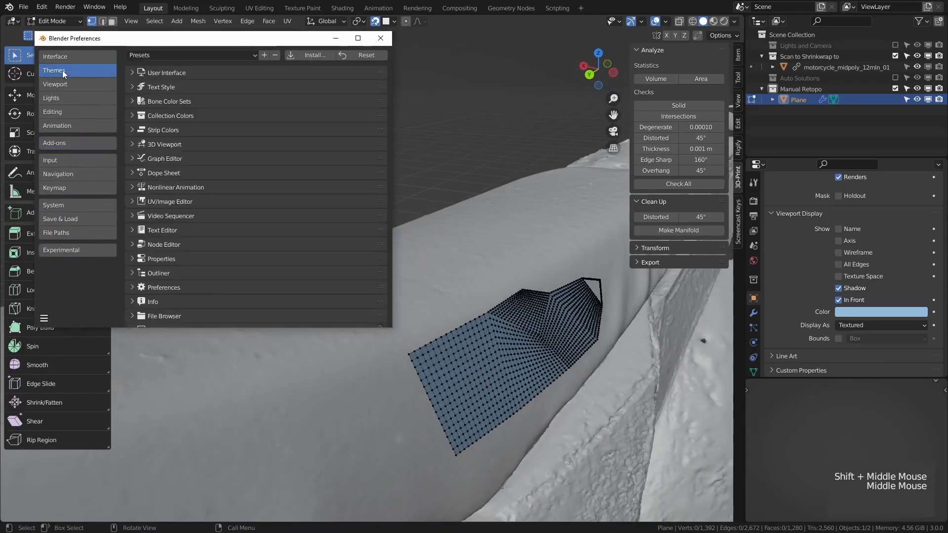
{"action": "left_click", "coordinate": [164, 144]}
{"action": "middle_click_drag", "start_coordinate": [172, 285], "coordinate": [177, 106]}
{"action": "scroll", "coordinate": [177, 105], "scroll_direction": "down", "scroll_amount": 15}
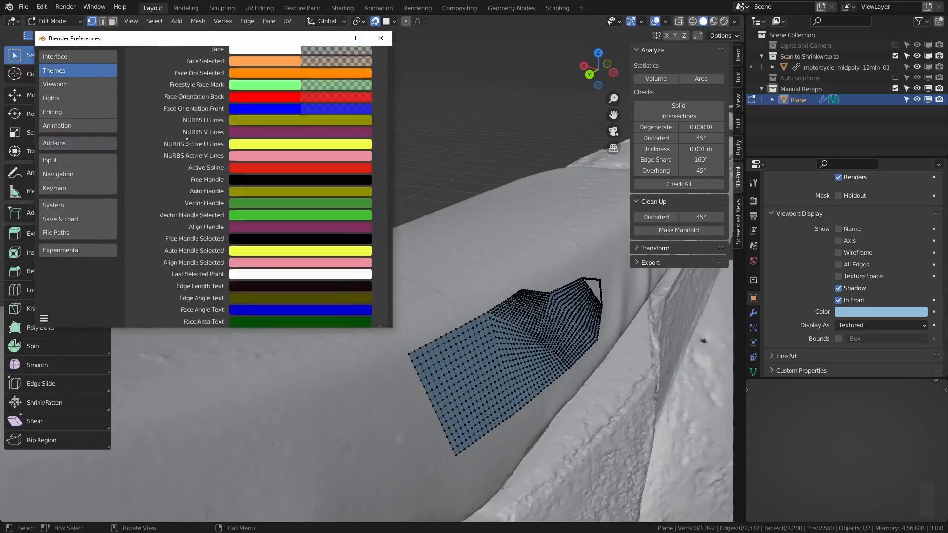
Try the theme's Vertex Size at 1 px and at 9 px.
{"action": "left_click_drag", "start_coordinate": [298, 204], "coordinate": [281, 204]}
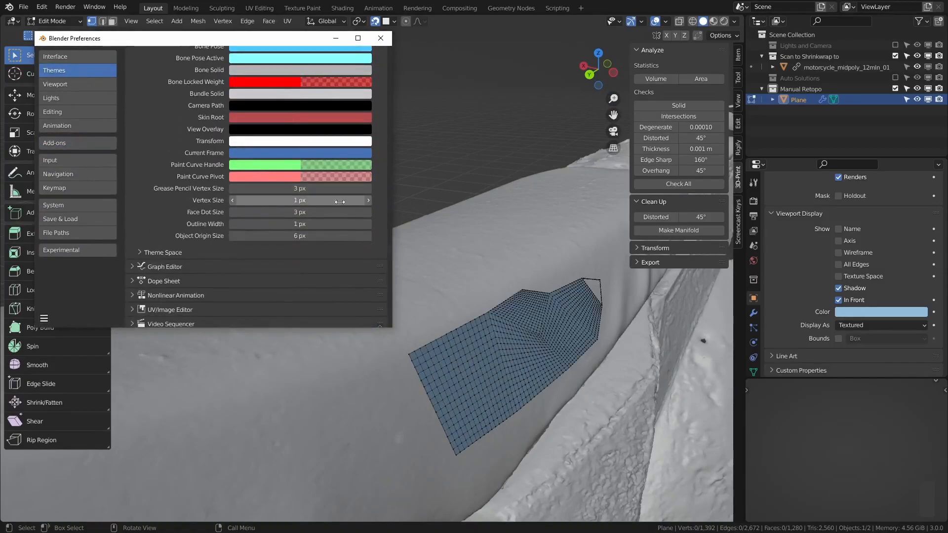
{"action": "left_click", "coordinate": [368, 201]}
{"action": "left_click", "coordinate": [368, 202]}
{"action": "left_click", "coordinate": [368, 202]}
{"action": "left_click", "coordinate": [368, 200]}
{"action": "left_click", "coordinate": [368, 201]}
{"action": "left_click", "coordinate": [368, 200]}
{"action": "left_click", "coordinate": [368, 201]}
{"action": "left_click", "coordinate": [368, 201]}
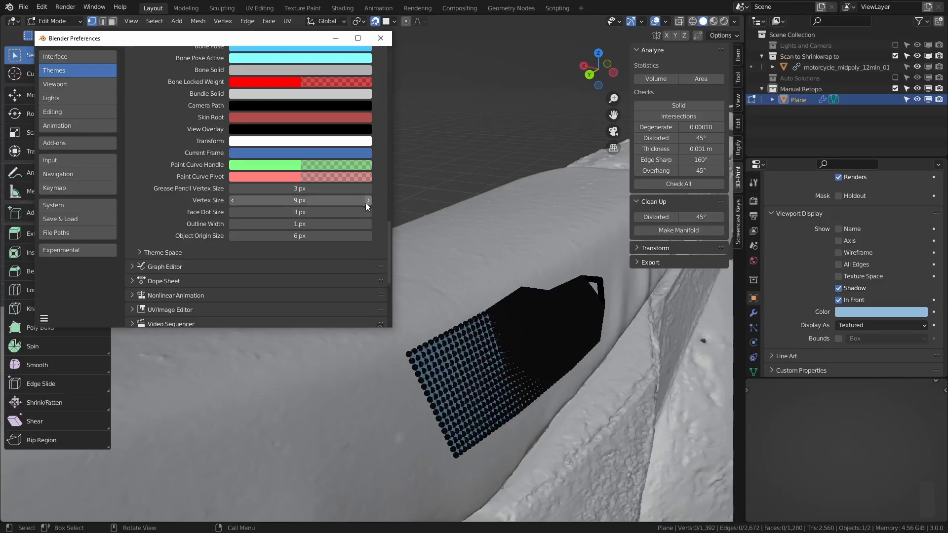
Reduce the theme's Vertex Size to 1 px.
{"action": "left_click", "coordinate": [233, 200]}
{"action": "left_click", "coordinate": [233, 200]}
{"action": "left_click", "coordinate": [233, 201]}
{"action": "left_click", "coordinate": [233, 201]}
{"action": "left_click", "coordinate": [233, 201]}
{"action": "left_click", "coordinate": [233, 200]}
{"action": "left_click", "coordinate": [233, 200]}
{"action": "left_click", "coordinate": [233, 200]}
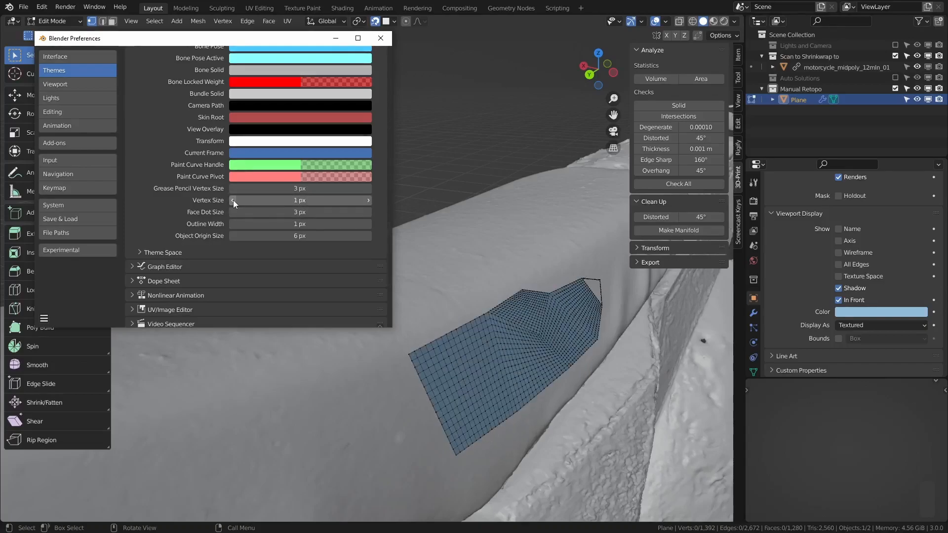
Set the theme's Vertex Size to 3 px and close the preferences.
{"action": "left_click", "coordinate": [369, 201]}
{"action": "left_click", "coordinate": [369, 201]}
{"action": "left_click", "coordinate": [369, 201]}
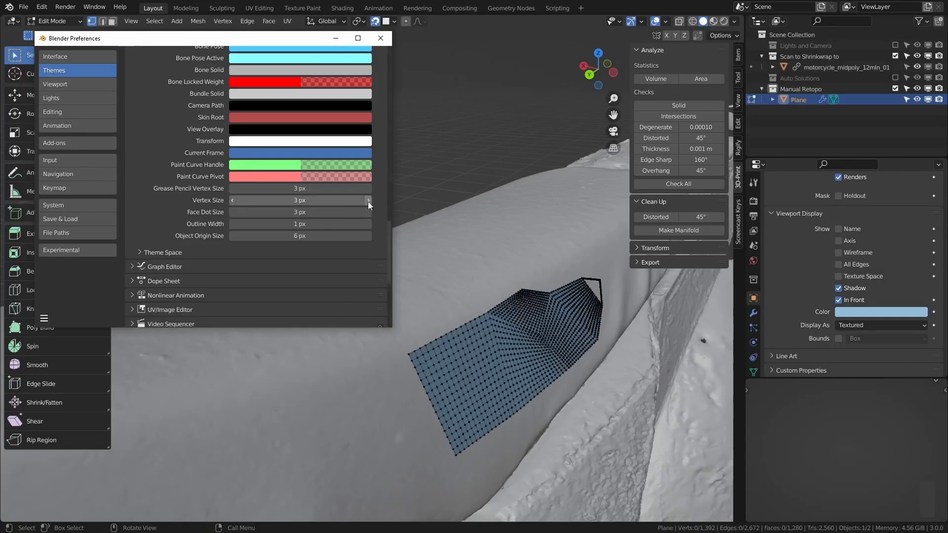
{"action": "left_click", "coordinate": [381, 38]}
Undo the subdivisions of the plane mesh.
{"action": "middle_click_drag", "start_coordinate": [440, 355], "coordinate": [457, 370]}
{"action": "key", "text": "ctrl+z"}
{"action": "key", "text": "ctrl+z"}
{"action": "key", "text": "ctrl+z"}
{"action": "key", "text": "ctrl+z"}
{"action": "key", "text": "ctrl+z"}
{"action": "key", "text": "alt+a"}
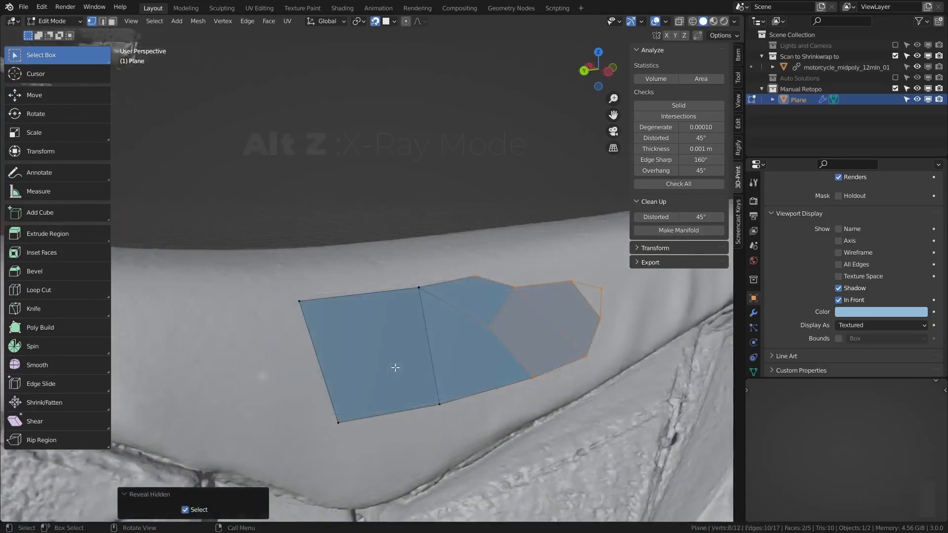
Toggle X-Ray mode on and off to compare how the mesh and scan display.
{"action": "key", "text": "alt+z"}
{"action": "mouse_move", "coordinate": [395, 368]}
{"action": "middle_mouse_down"}
{"action": "mouse_move", "coordinate": [378, 366]}
{"action": "mouse_move", "coordinate": [387, 371]}
{"action": "middle_mouse_up"}
{"action": "key", "text": "alt+z"}
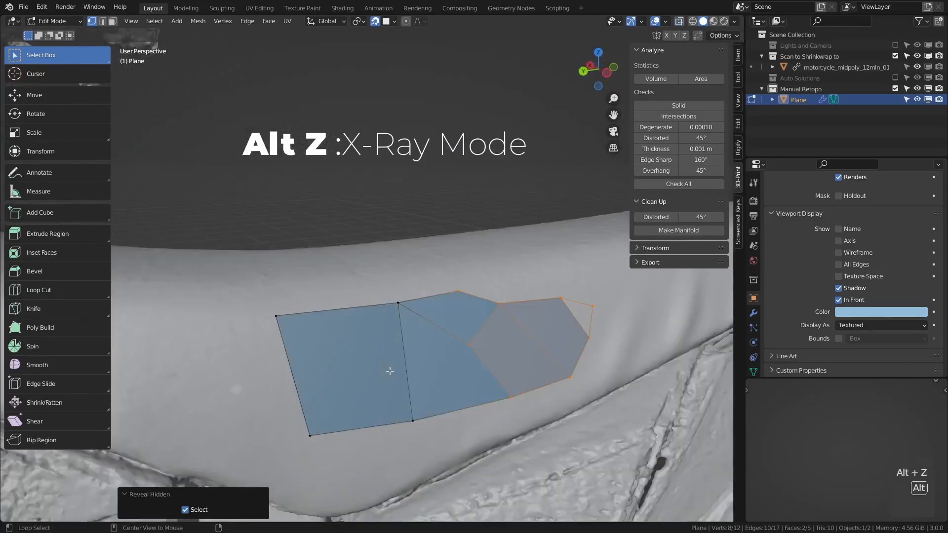
{"action": "left_click", "coordinate": [680, 23]}
{"action": "left_click", "coordinate": [680, 22]}
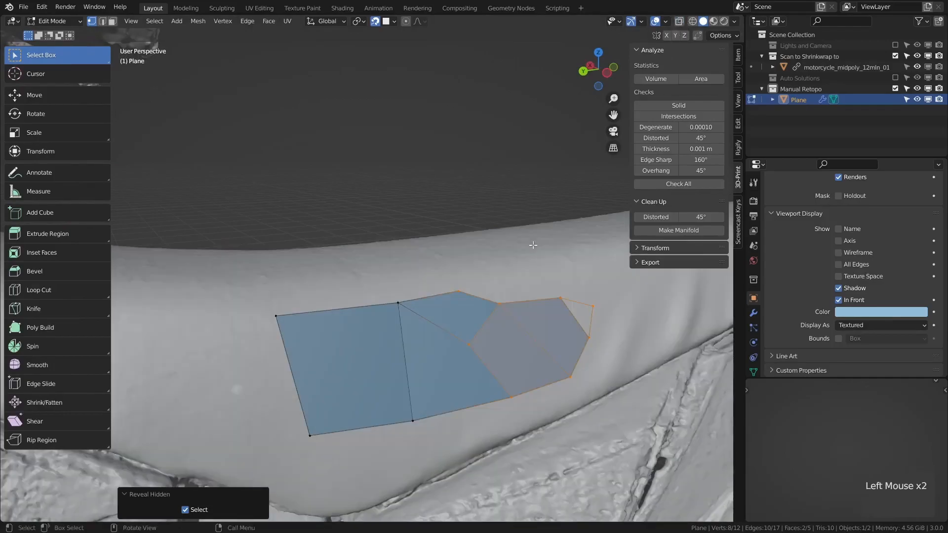
Clip the viewport to a box around part of the mesh, inspect that region, and clear the clipping.
{"action": "middle_click_drag", "start_coordinate": [432, 374], "coordinate": [398, 332], "text": "shift"}
{"action": "key", "text": "alt+b"}
{"action": "left_click_drag", "start_coordinate": [295, 165], "coordinate": [487, 398]}
{"action": "mouse_move", "coordinate": [473, 384]}
{"action": "middle_mouse_down"}
{"action": "mouse_move", "coordinate": [473, 322]}
{"action": "mouse_move", "coordinate": [491, 380]}
{"action": "mouse_move", "coordinate": [364, 332]}
{"action": "mouse_move", "coordinate": [338, 276]}
{"action": "mouse_move", "coordinate": [400, 331]}
{"action": "mouse_move", "coordinate": [430, 329]}
{"action": "middle_mouse_up"}
{"action": "key", "text": "alt+b"}
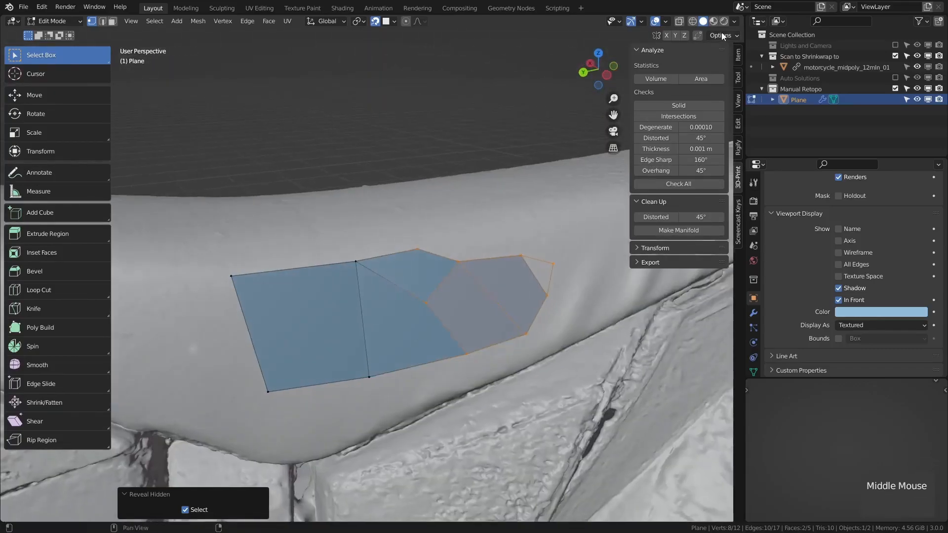
Set the viewport shading's lighting to Flat.
{"action": "left_click", "coordinate": [734, 21]}
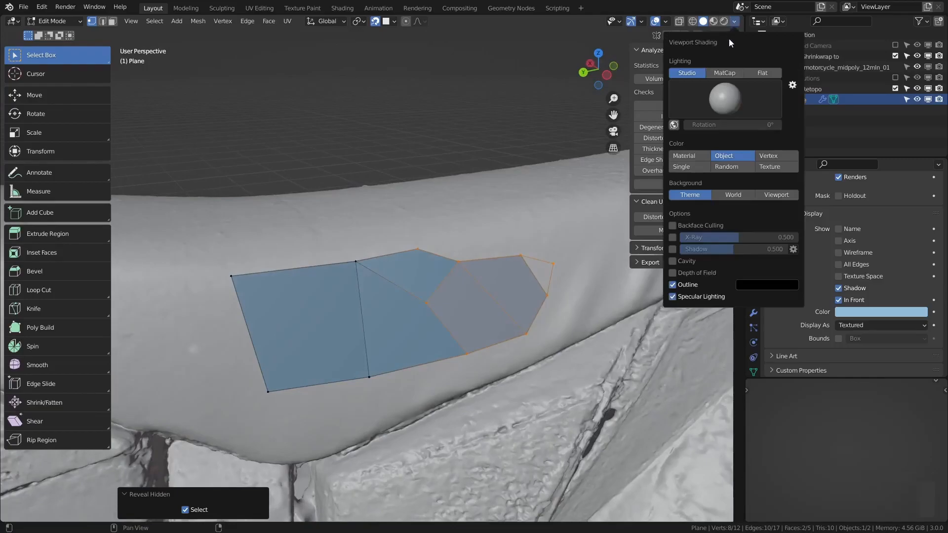
{"action": "left_click", "coordinate": [756, 73]}
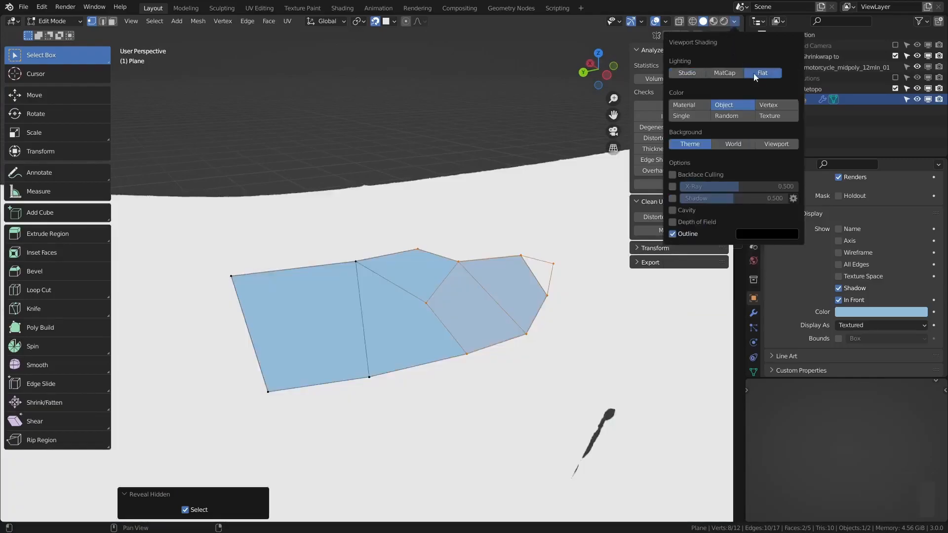
Set the viewport shading to Studio lighting with Vertex color and turn off Specular Lighting.
{"action": "left_click", "coordinate": [684, 72]}
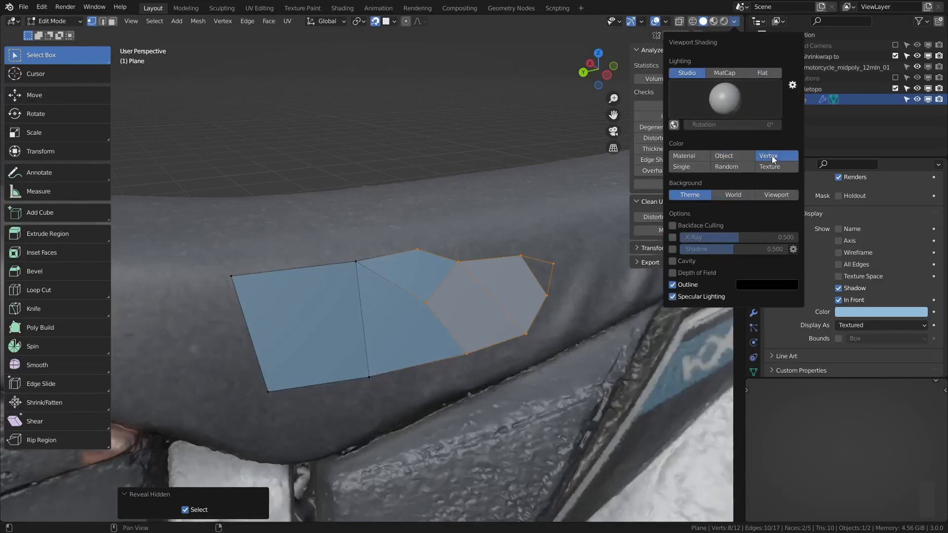
{"action": "left_click", "coordinate": [672, 296]}
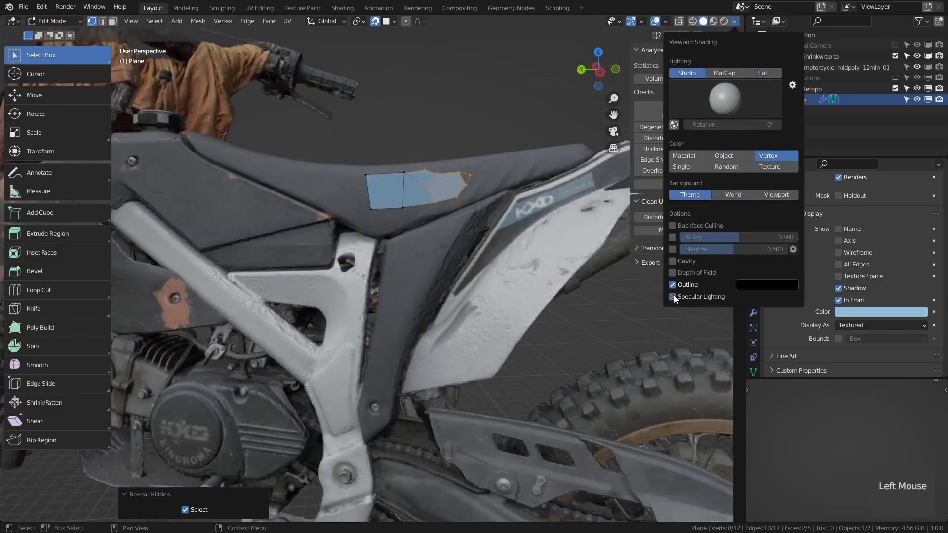
{"action": "mouse_move", "coordinate": [401, 237]}
{"action": "middle_mouse_down"}
{"action": "mouse_move", "coordinate": [444, 250]}
{"action": "mouse_move", "coordinate": [453, 189]}
{"action": "mouse_move", "coordinate": [492, 224]}
{"action": "mouse_move", "coordinate": [383, 324]}
{"action": "mouse_move", "coordinate": [464, 254]}
{"action": "mouse_move", "coordinate": [430, 268]}
{"action": "mouse_move", "coordinate": [438, 285]}
{"action": "middle_mouse_up"}
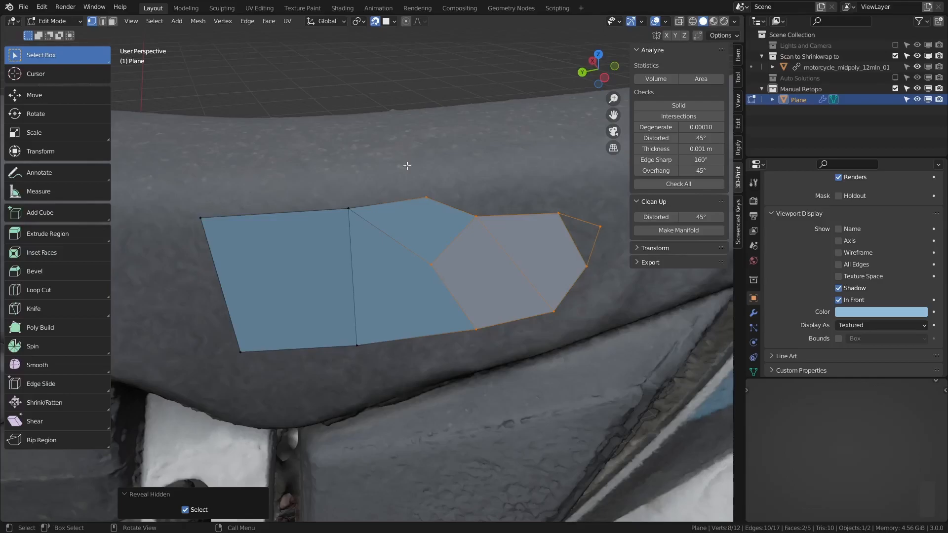
Delete the selected vertices of the plane mesh, keeping only the unselected quad on the seat.
{"action": "middle_click_drag", "start_coordinate": [440, 278], "coordinate": [439, 271]}
{"action": "key", "text": "x"}
{"action": "left_click", "coordinate": [400, 253]}
Hide the sidebar and the toolbar and maximize the 3D viewport around the quad on the seat.
{"action": "middle_click_drag", "start_coordinate": [259, 284], "coordinate": [442, 380], "text": "shift"}
{"action": "middle_click_drag", "start_coordinate": [442, 381], "coordinate": [483, 321]}
{"action": "key", "text": "n"}
{"action": "key", "text": "t"}
{"action": "key", "text": "ctrl+space"}
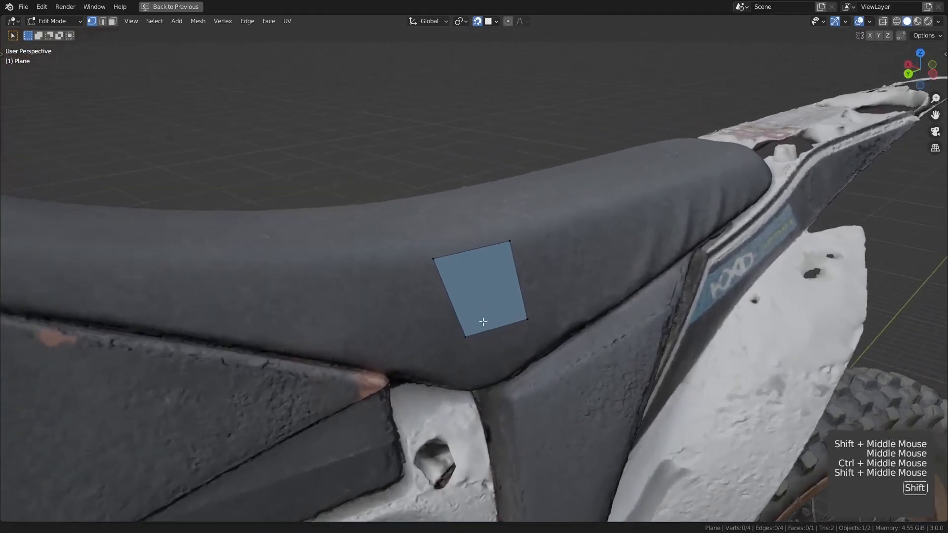
Restore the full layout to review the plane's Shrinkwrap modifier settings, and maximize the 3D viewport again.
{"action": "key", "text": "ctrl+space"}
{"action": "left_click", "coordinate": [754, 313]}
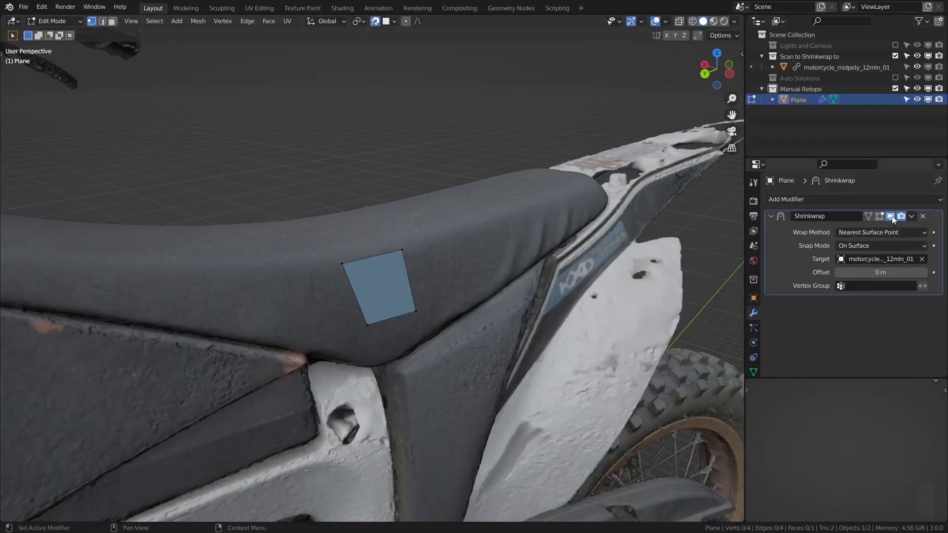
{"action": "key", "text": "ctrl+space"}
{"action": "middle_click_drag", "start_coordinate": [343, 315], "coordinate": [454, 353]}
{"action": "middle_click_drag", "start_coordinate": [454, 353], "coordinate": [534, 375], "text": "shift"}
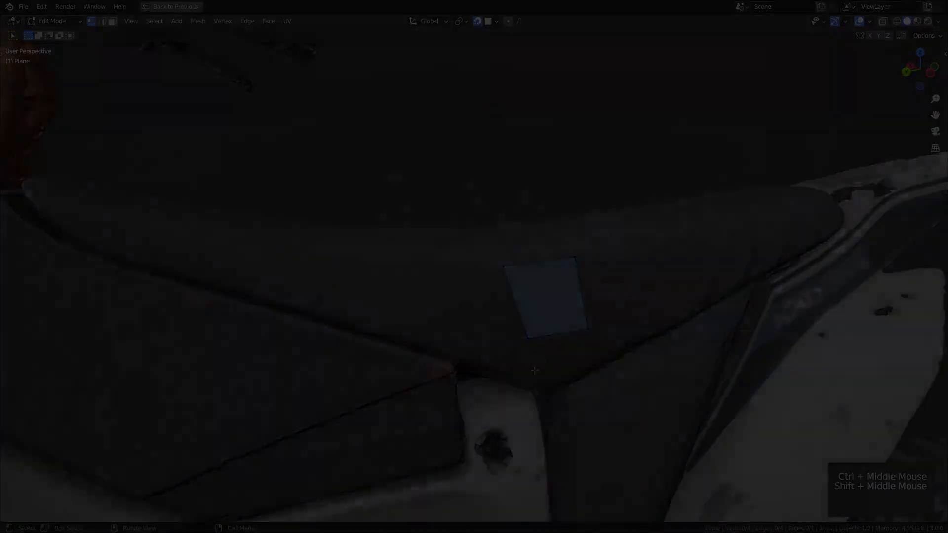